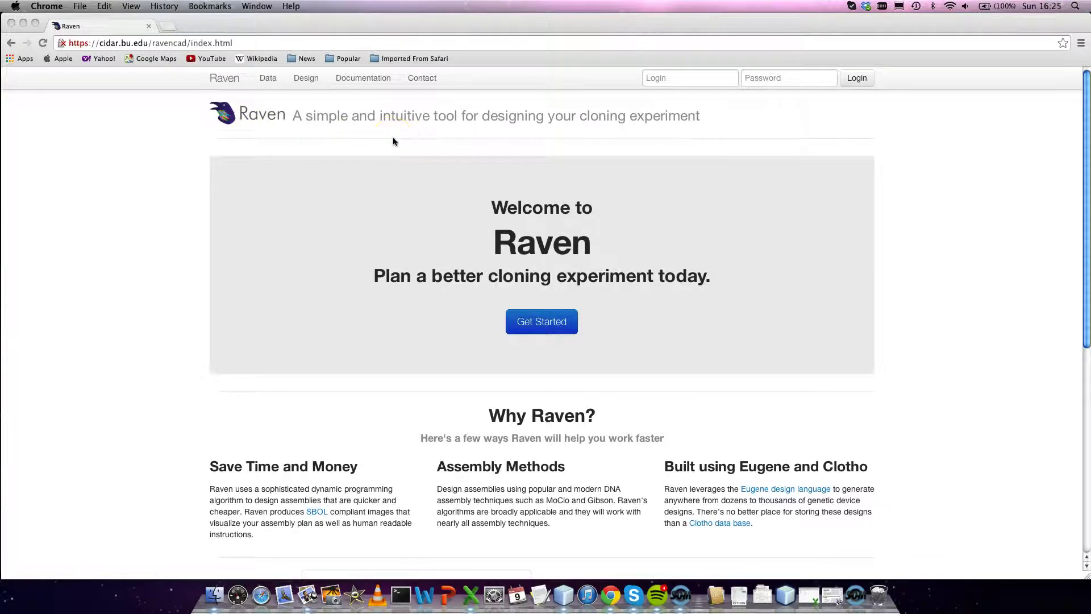
# Step: Scroll the Raven home page and browse the Gibson repressilator and MoClo NOR gate examples
pyautogui.scroll(-3, 393, 138)
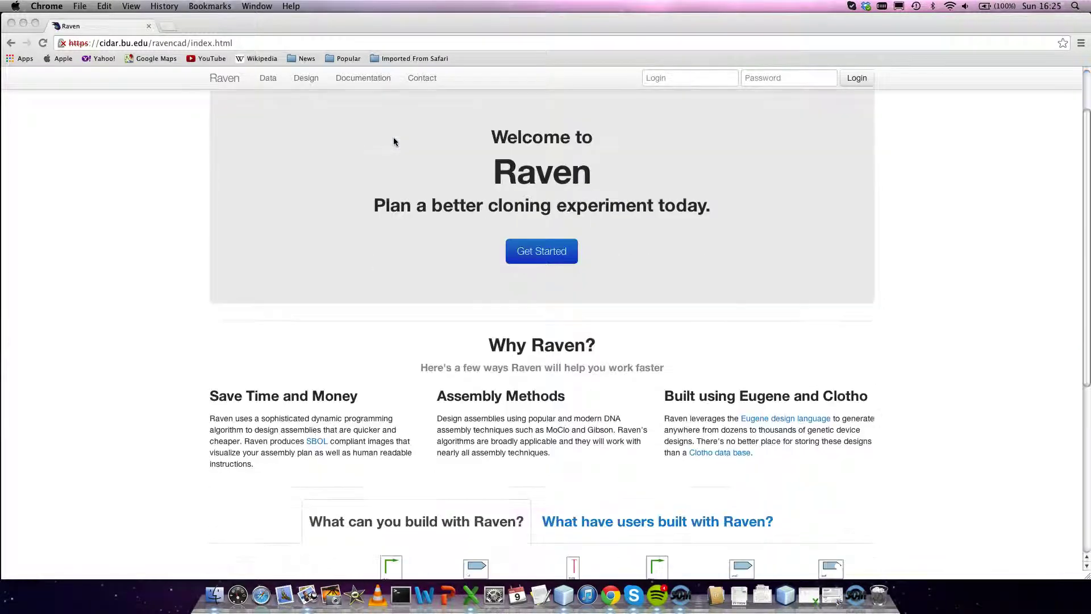
pyautogui.scroll(-7, 394, 142)
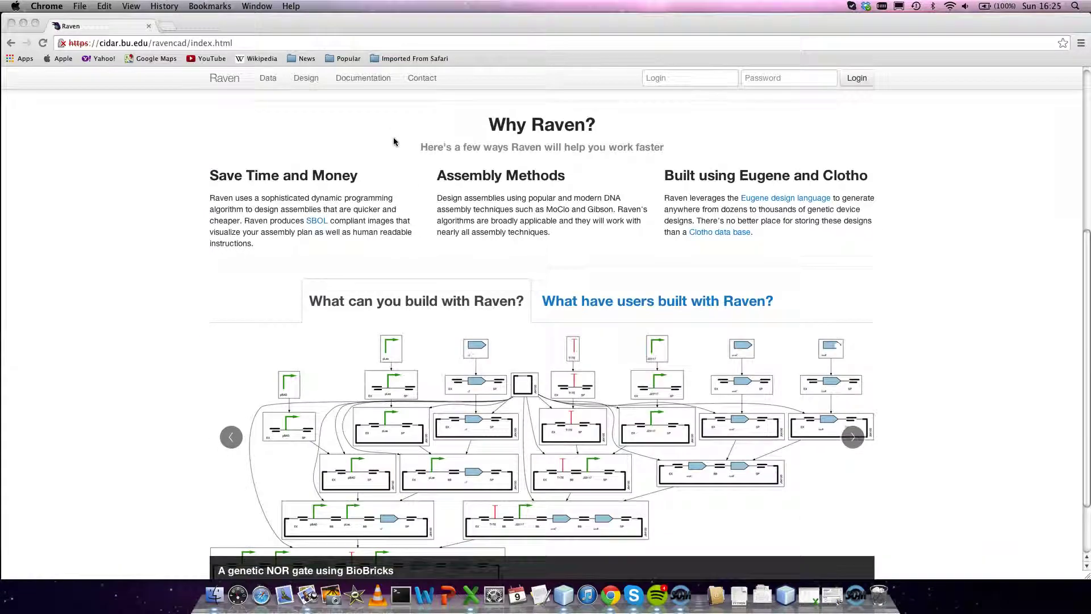
pyautogui.scroll(-1, 395, 142)
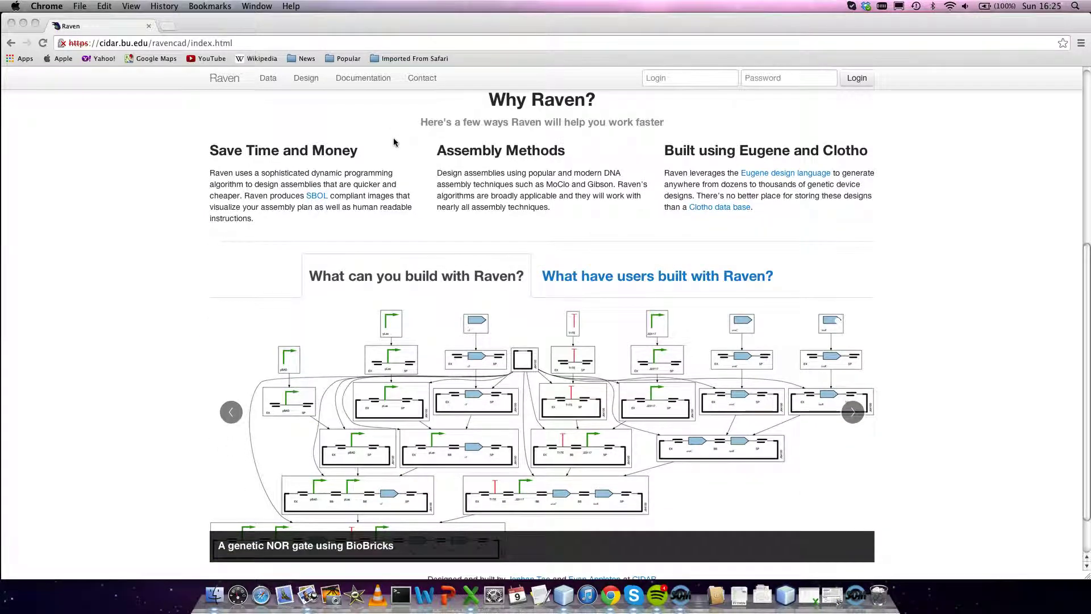
pyautogui.click(229, 417)
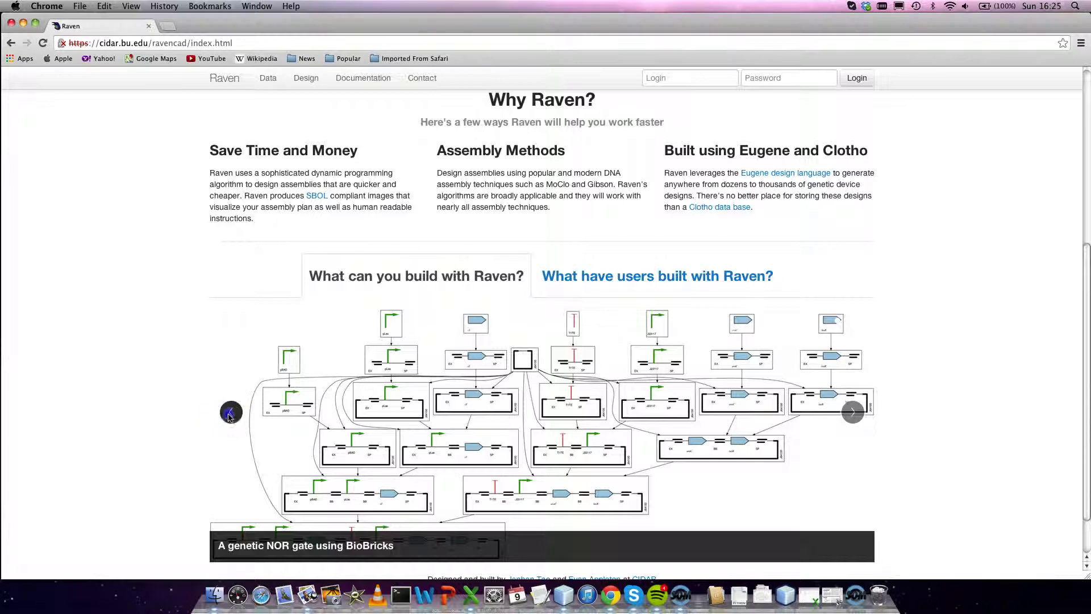
pyautogui.click(229, 416)
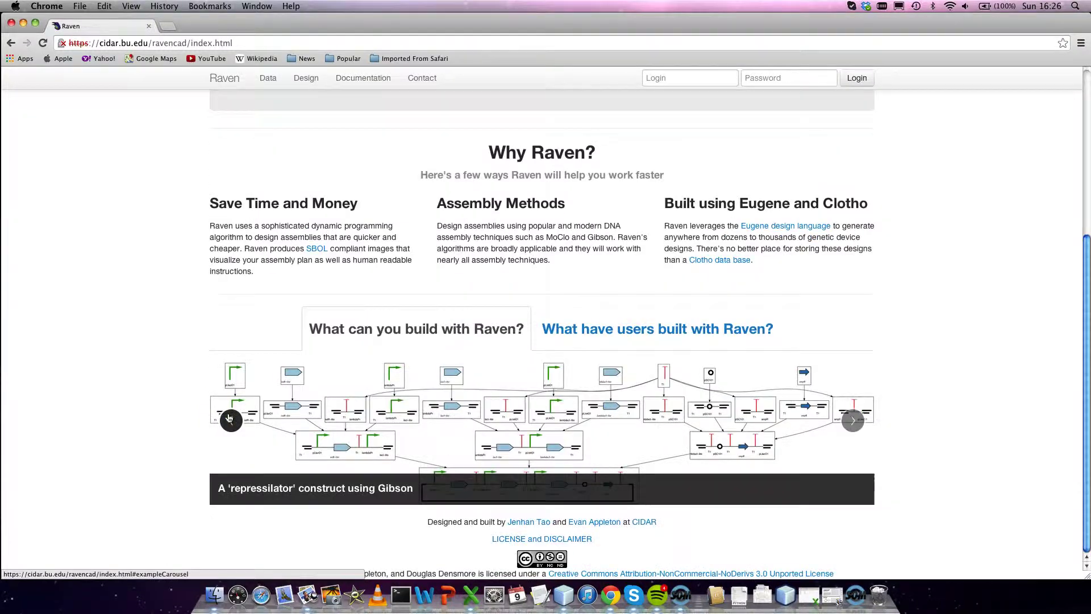
pyautogui.click(229, 418)
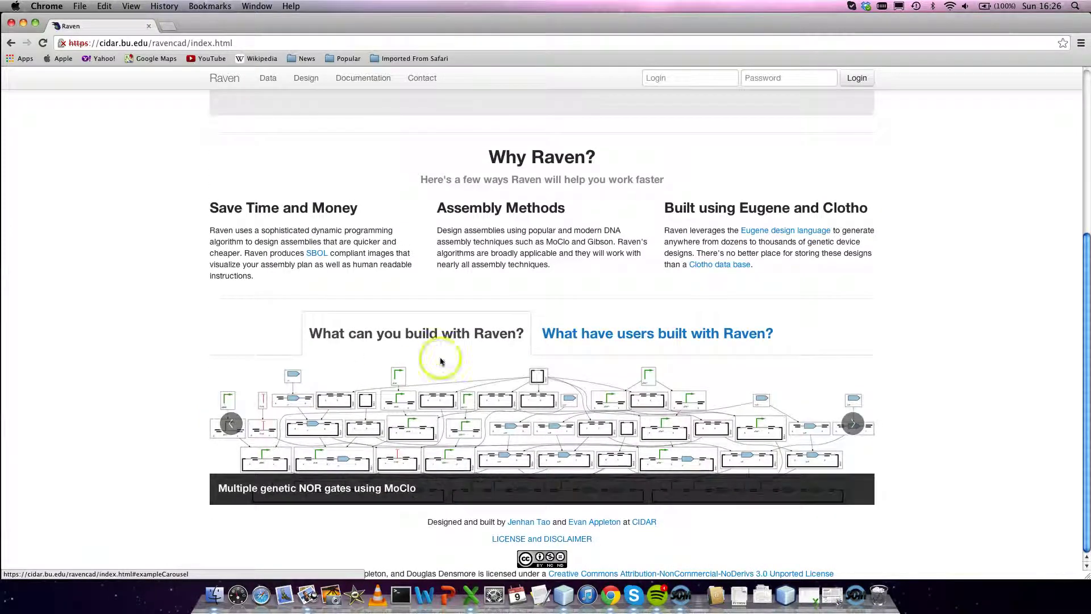
# Step: Switch the showcase to the designs users have built with Raven
pyautogui.click(573, 333)
pyautogui.click(574, 333)
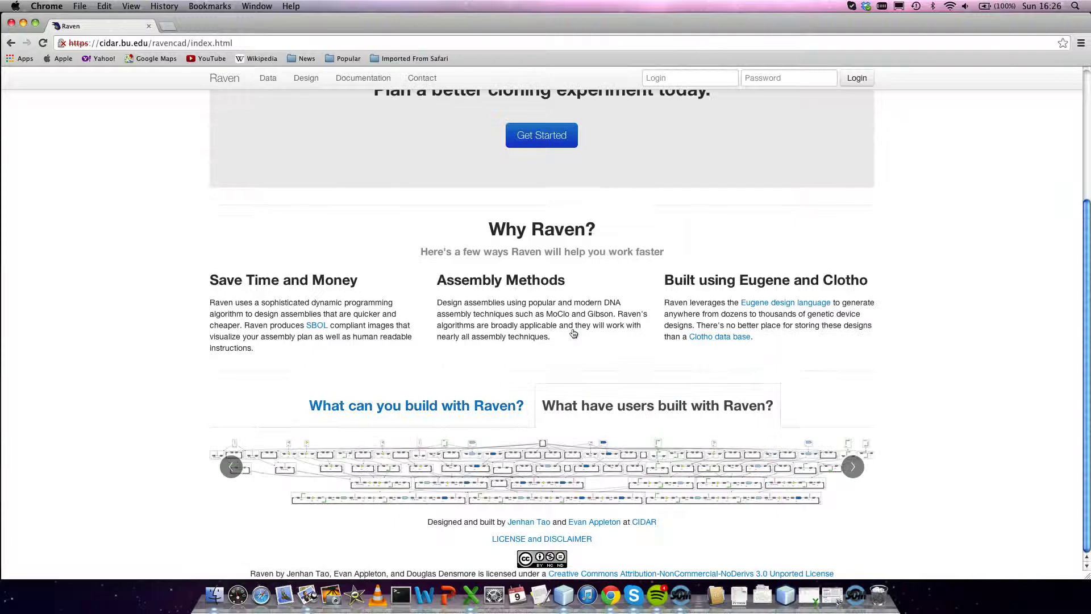
pyautogui.click(597, 328)
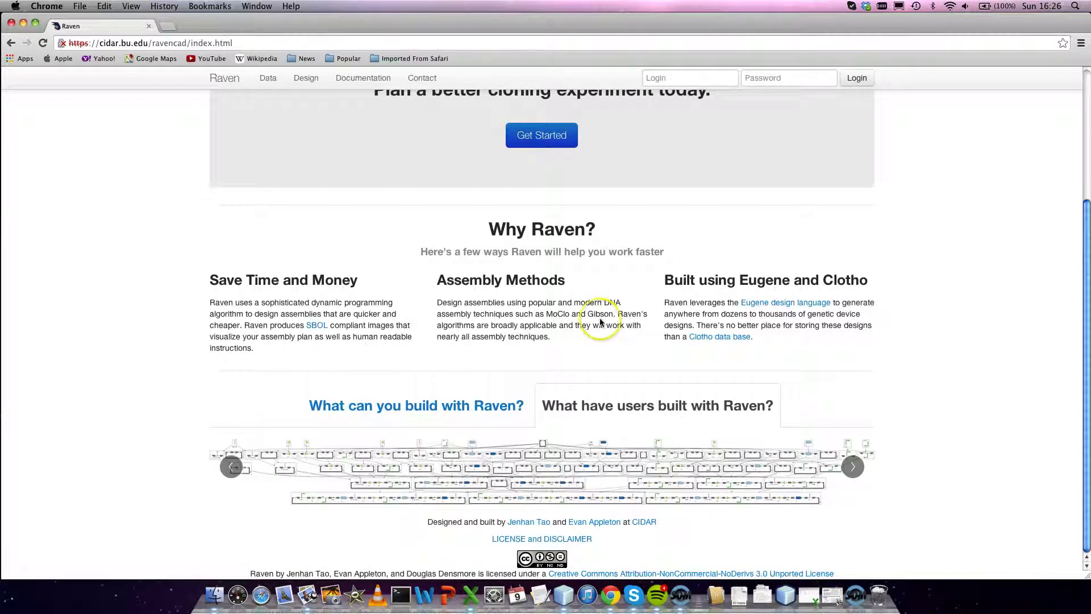
pyautogui.scroll(5, 600, 324)
# Step: Go to the Sign In page and enter the account user name, then move to the password
pyautogui.click(546, 325)
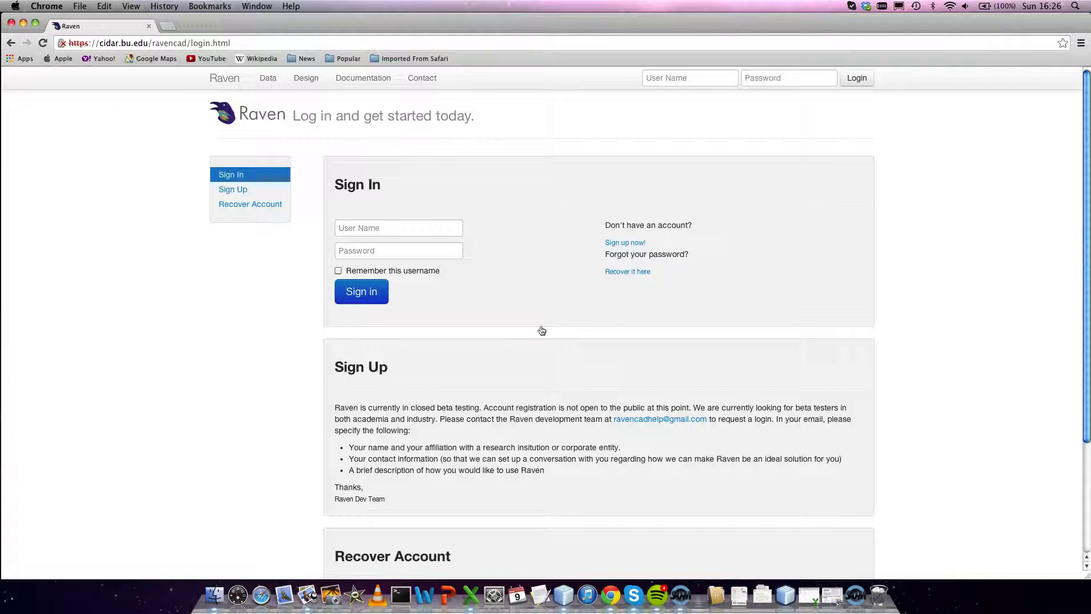
pyautogui.click(403, 234)
pyautogui.write('e')
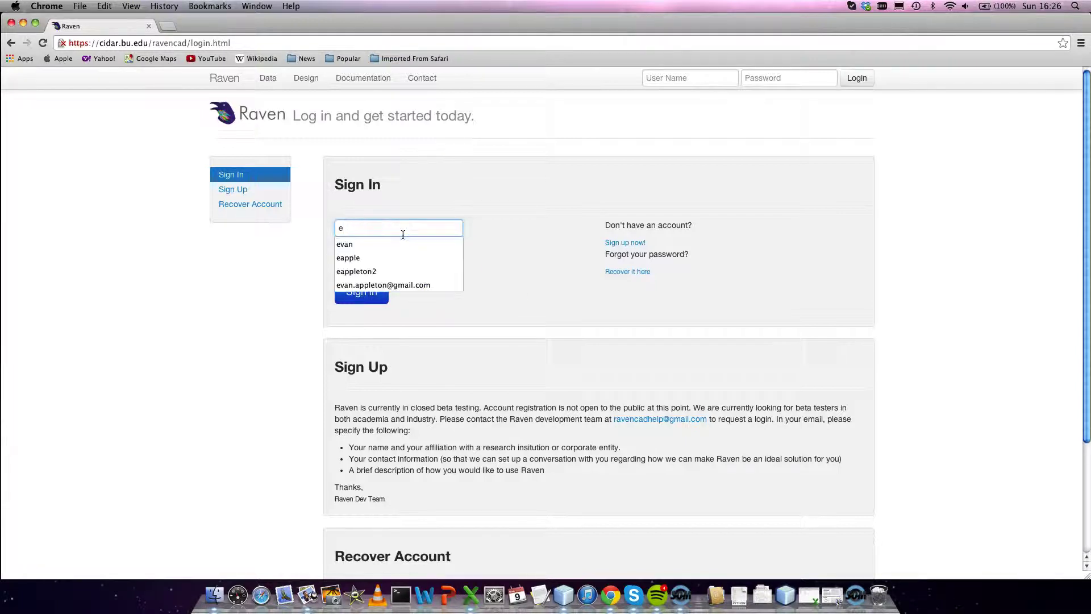
pyautogui.write('van')
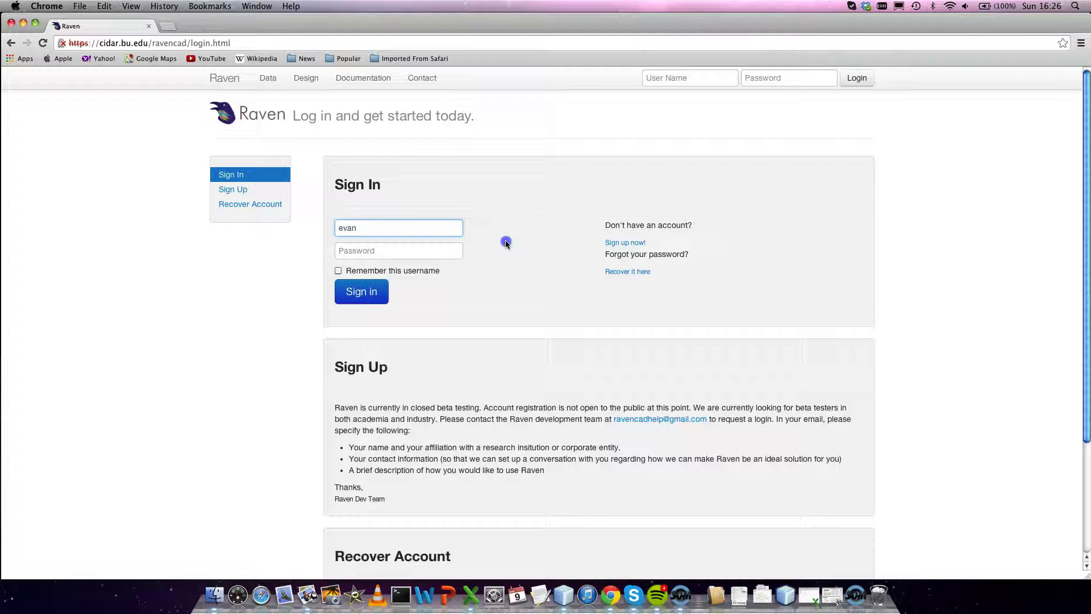
pyautogui.click(419, 251)
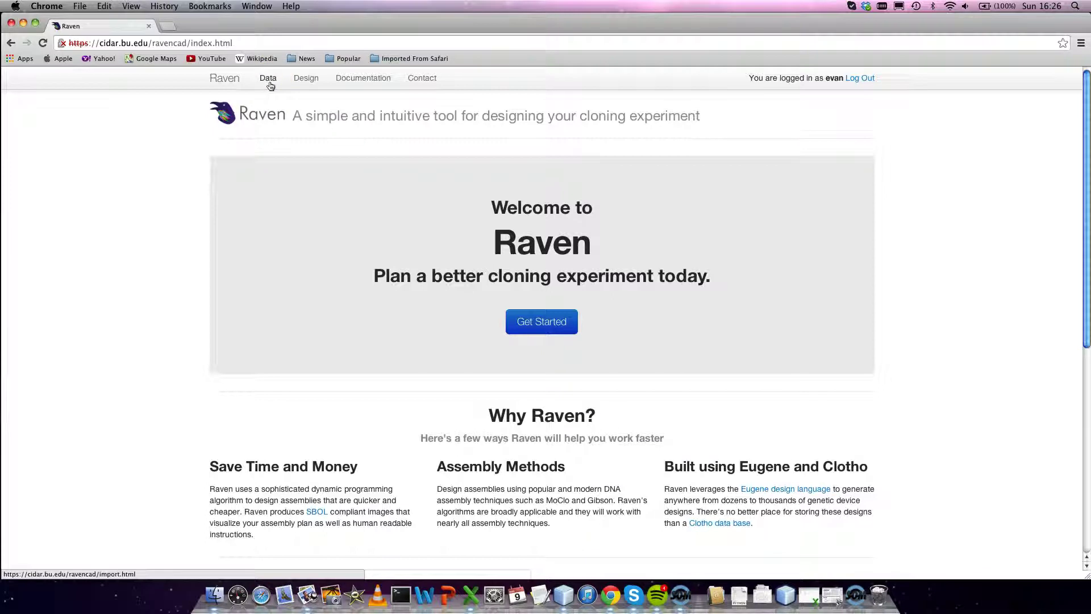
# Step: Open the Raven documentation and scroll through its overview
pyautogui.click(332, 84)
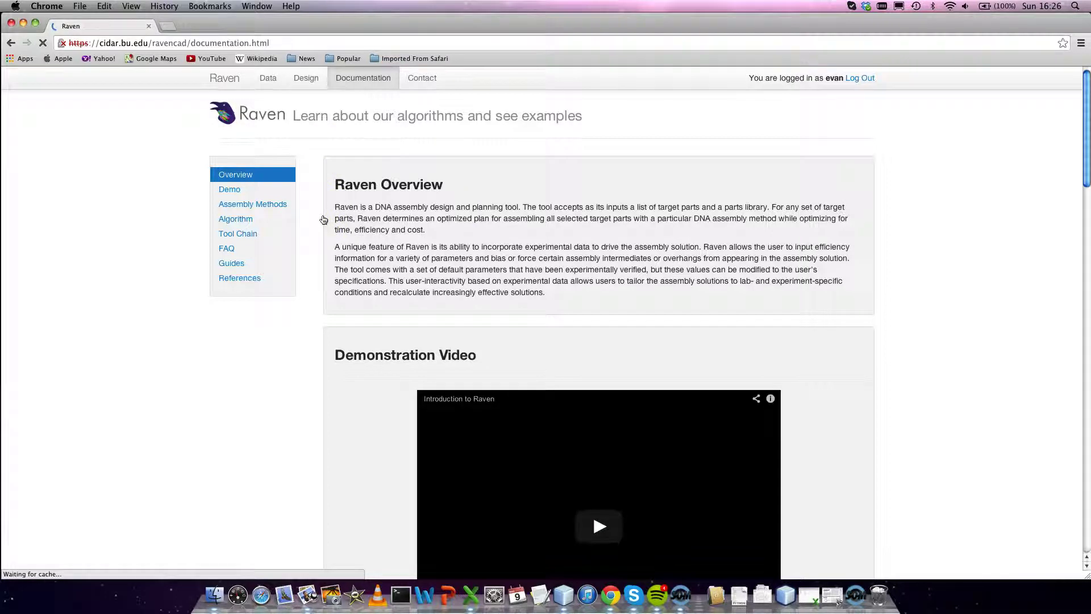
pyautogui.scroll(-5, 323, 219)
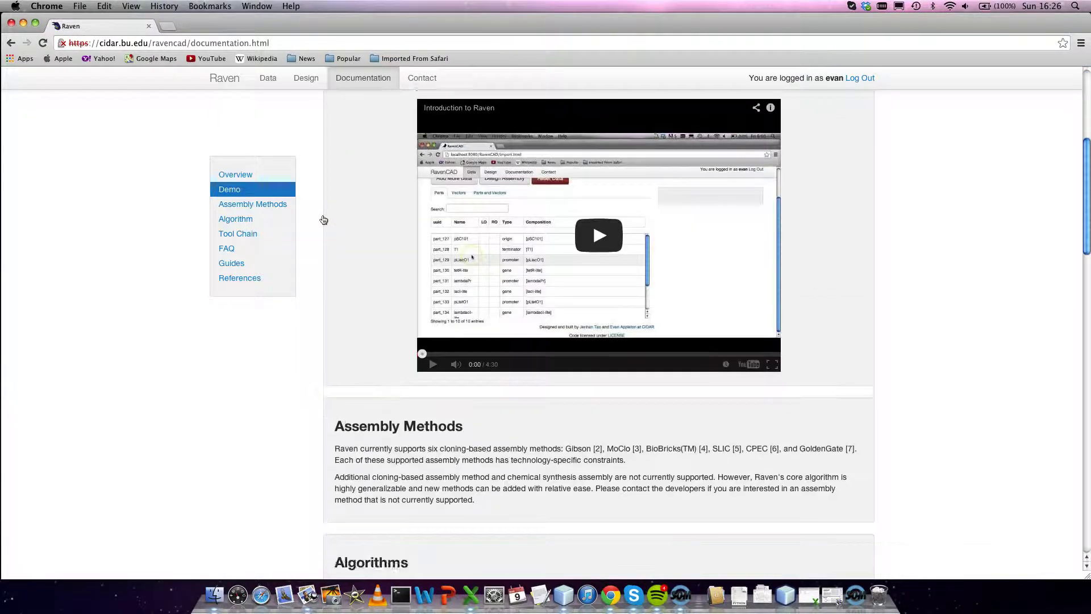
pyautogui.scroll(-5, 324, 220)
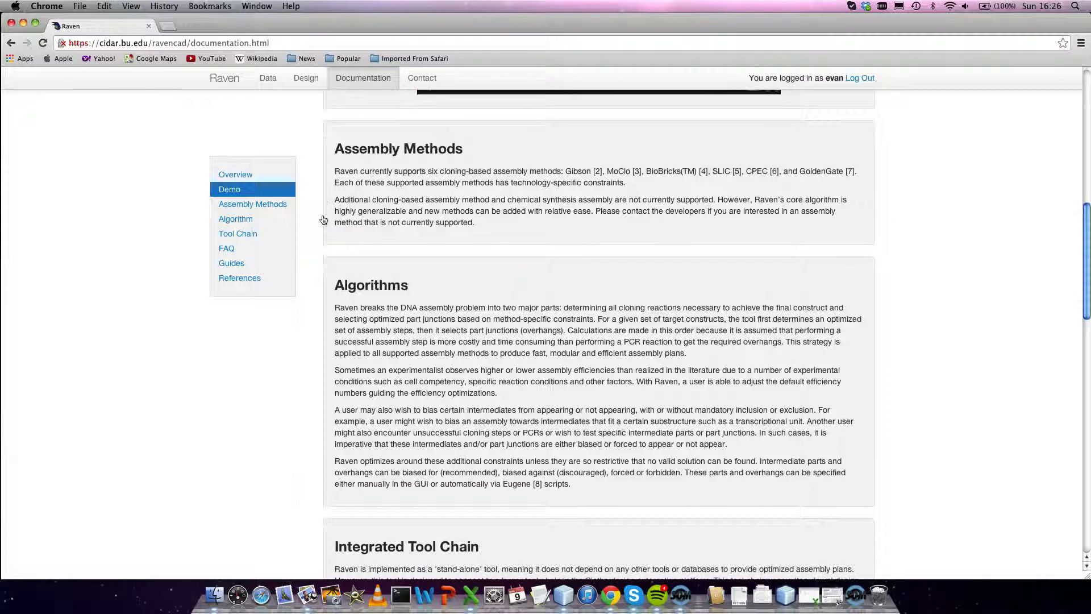
# Step: Step through Assembly Methods, Algorithms, Integrated Tool Chain, FAQ and Guides, then open the Data page
pyautogui.click(243, 206)
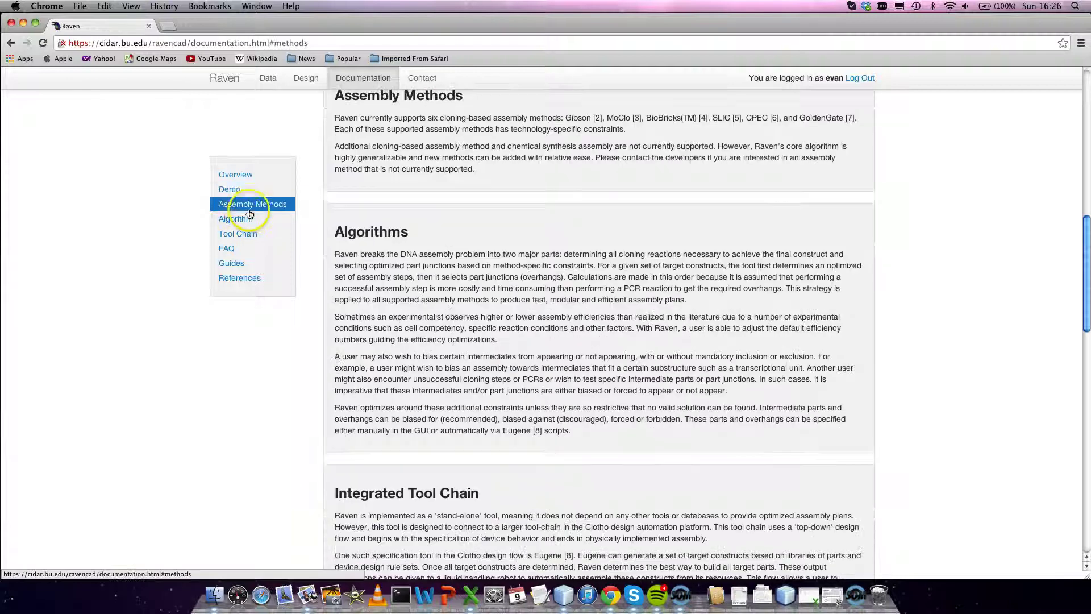
pyautogui.click(240, 220)
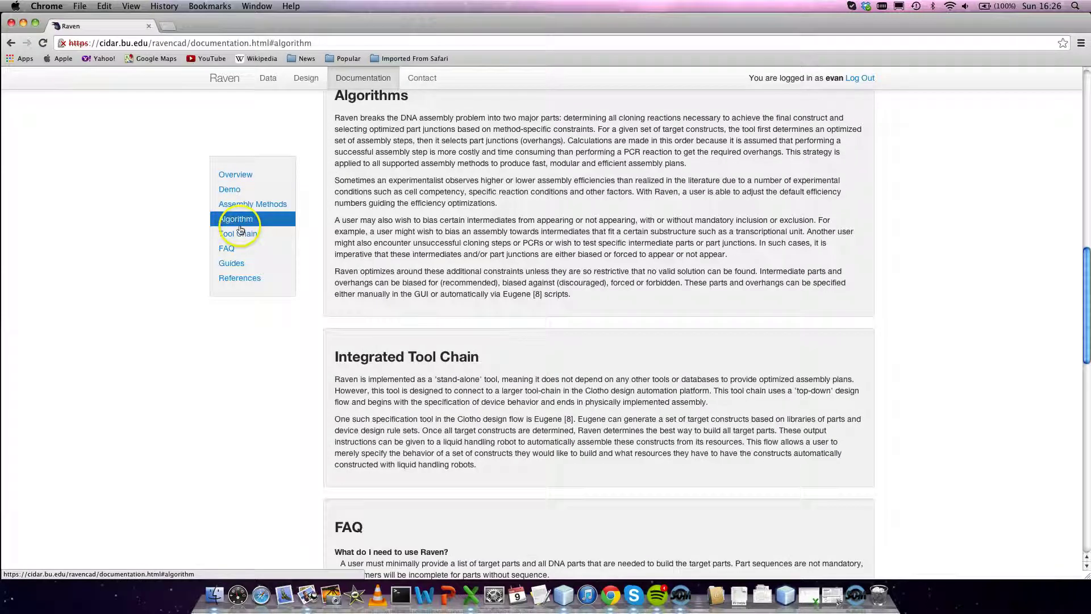
pyautogui.click(242, 235)
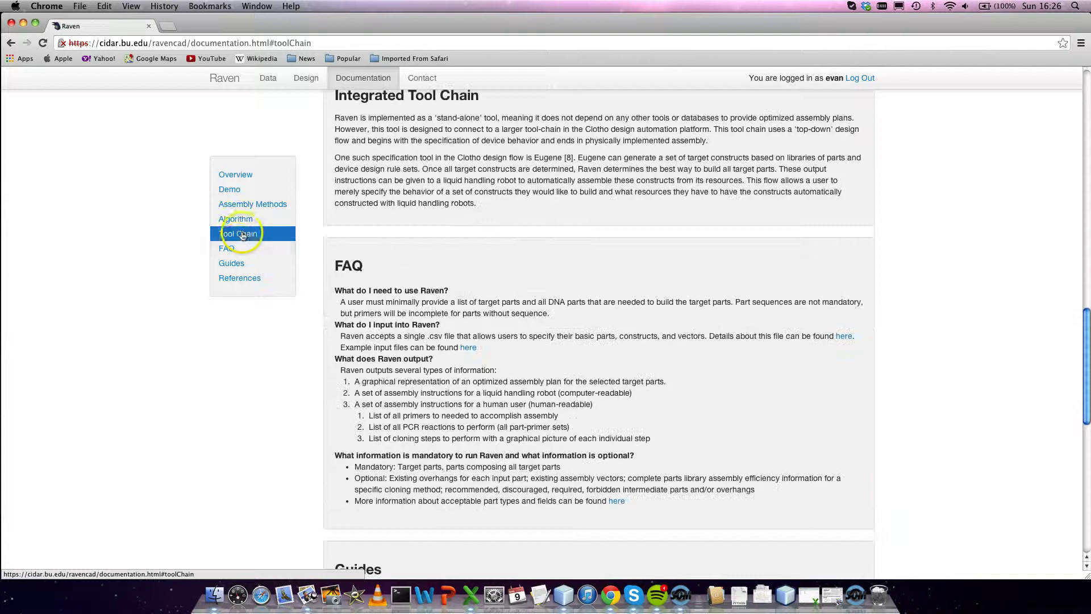
pyautogui.click(227, 249)
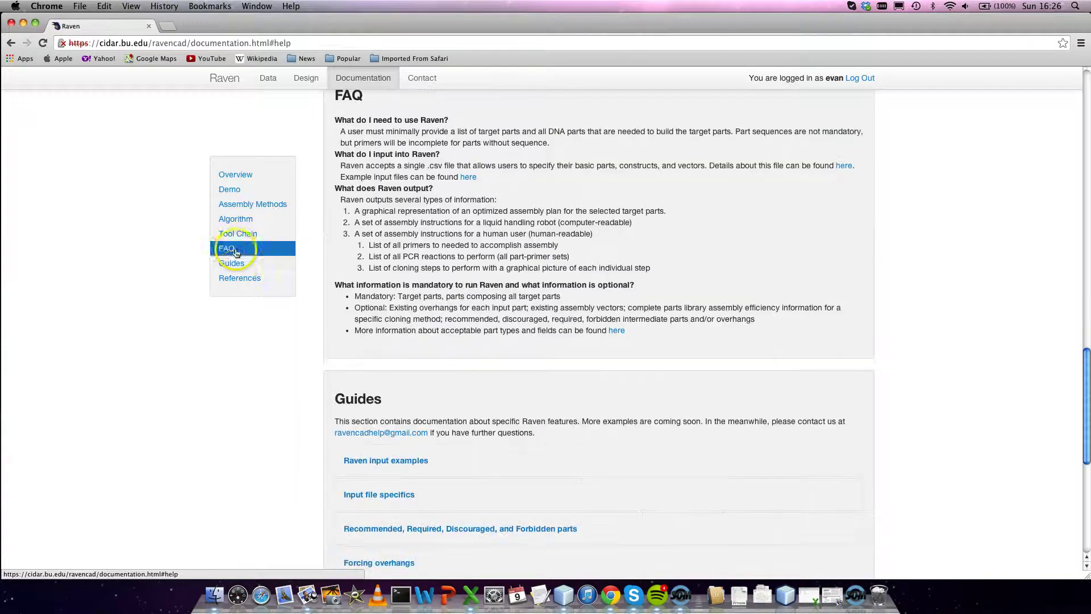
pyautogui.click(231, 263)
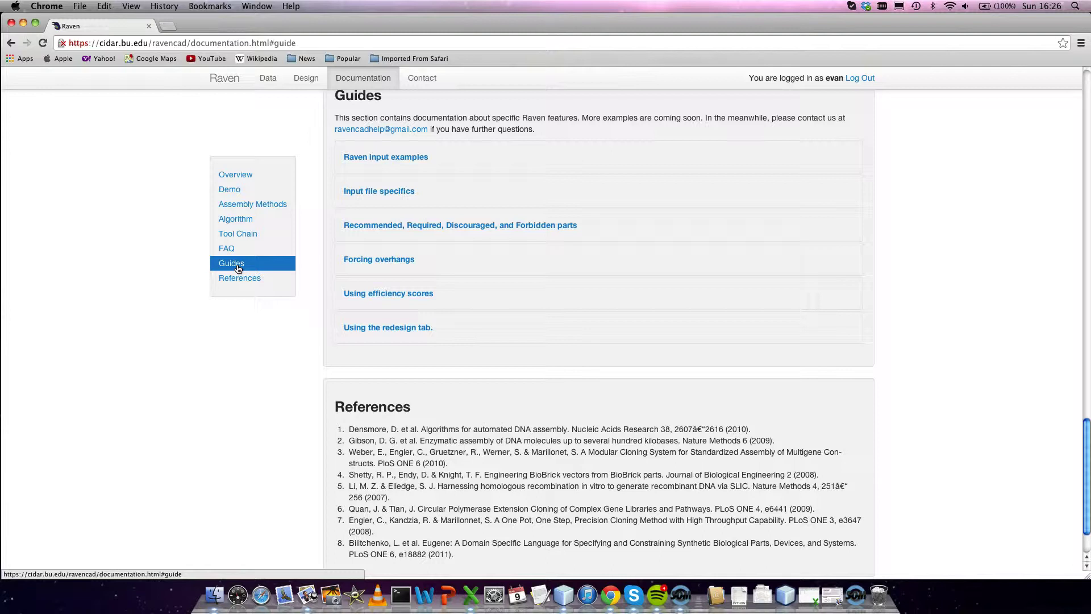
pyautogui.scroll(15, 238, 267)
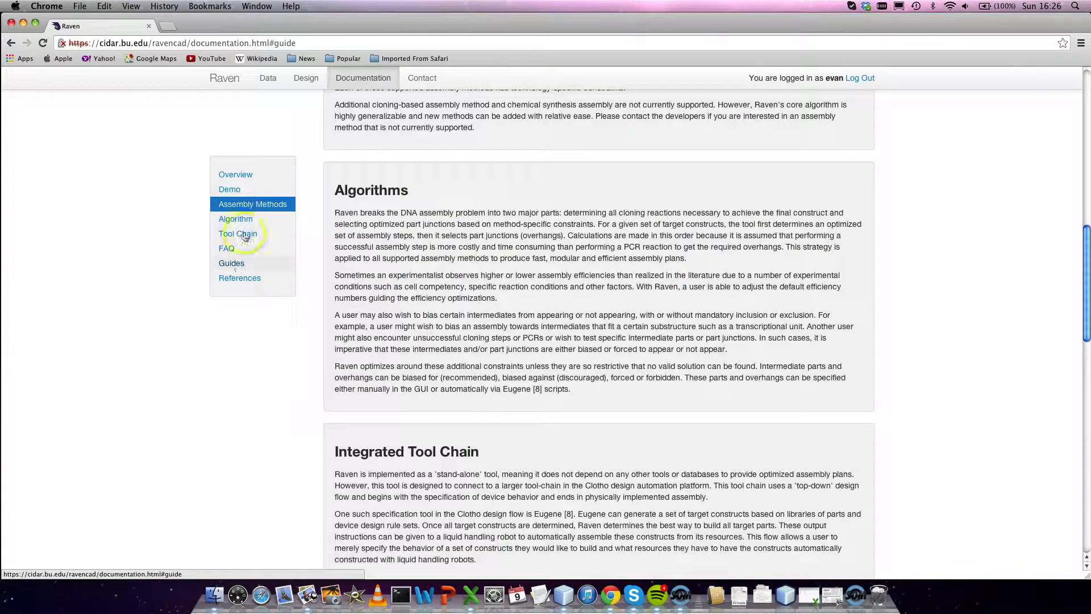
pyautogui.click(264, 85)
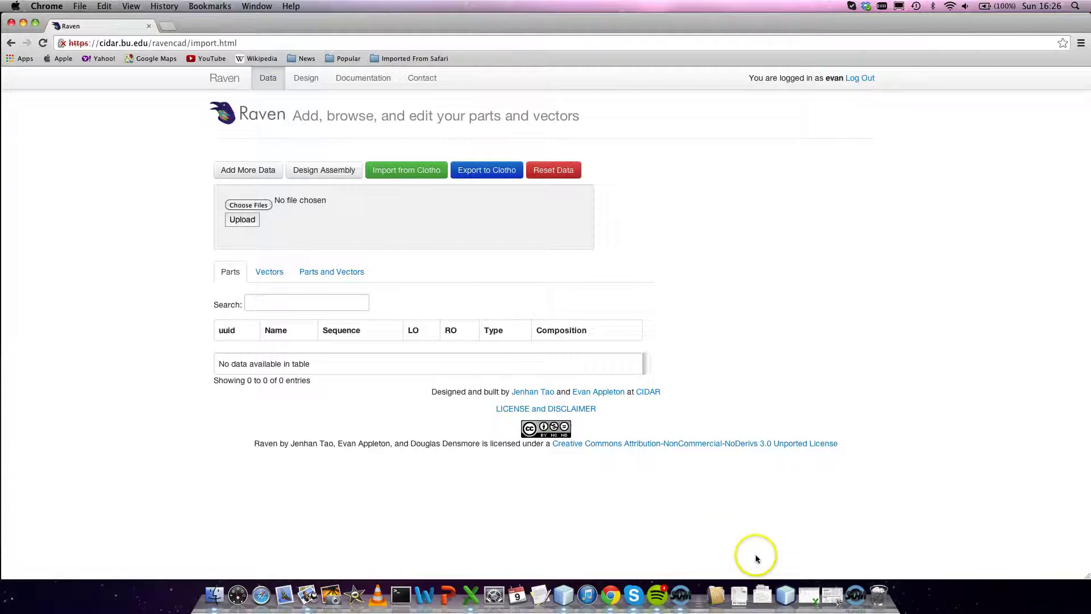
# Step: Restore elowitz_oscillator.pdf in Preview and scroll to the page 2 repressilator diagram
pyautogui.click(828, 597)
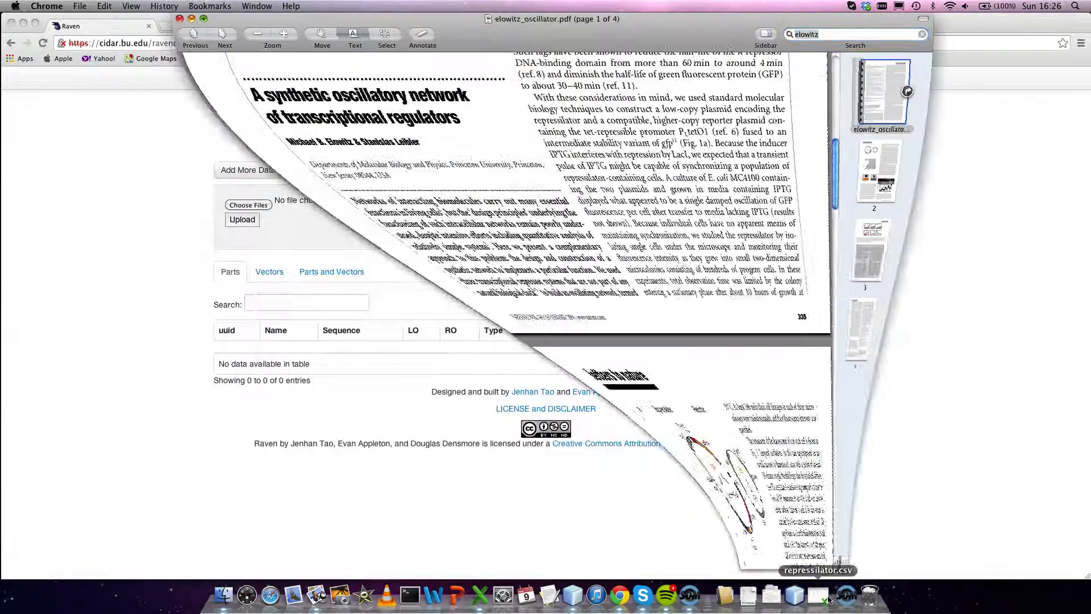
pyautogui.click(409, 373)
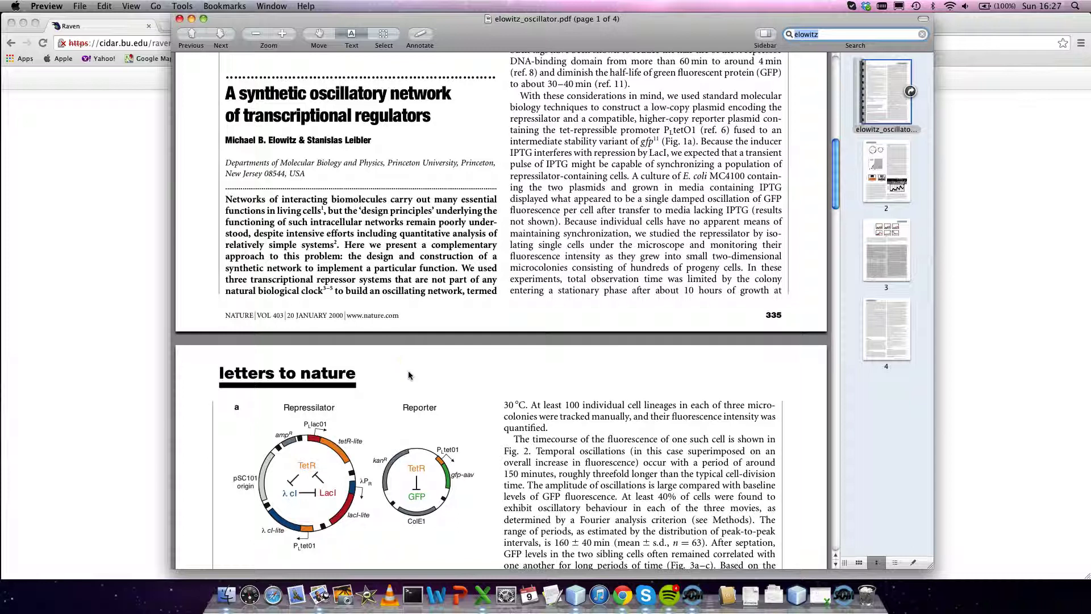
pyautogui.scroll(-3, 409, 375)
pyautogui.scroll(-1, 409, 378)
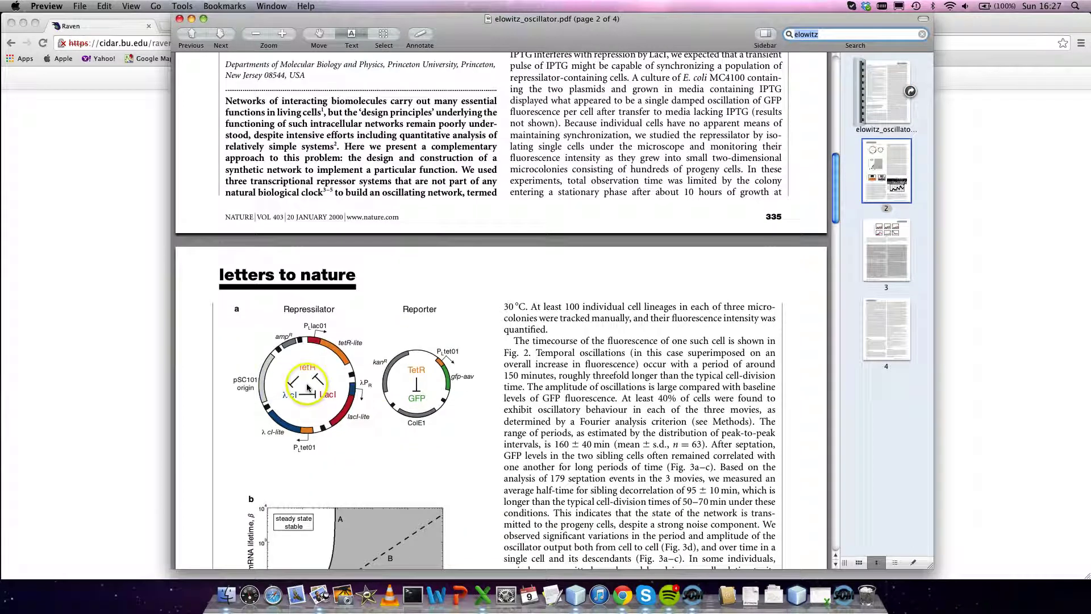
pyautogui.click(323, 378)
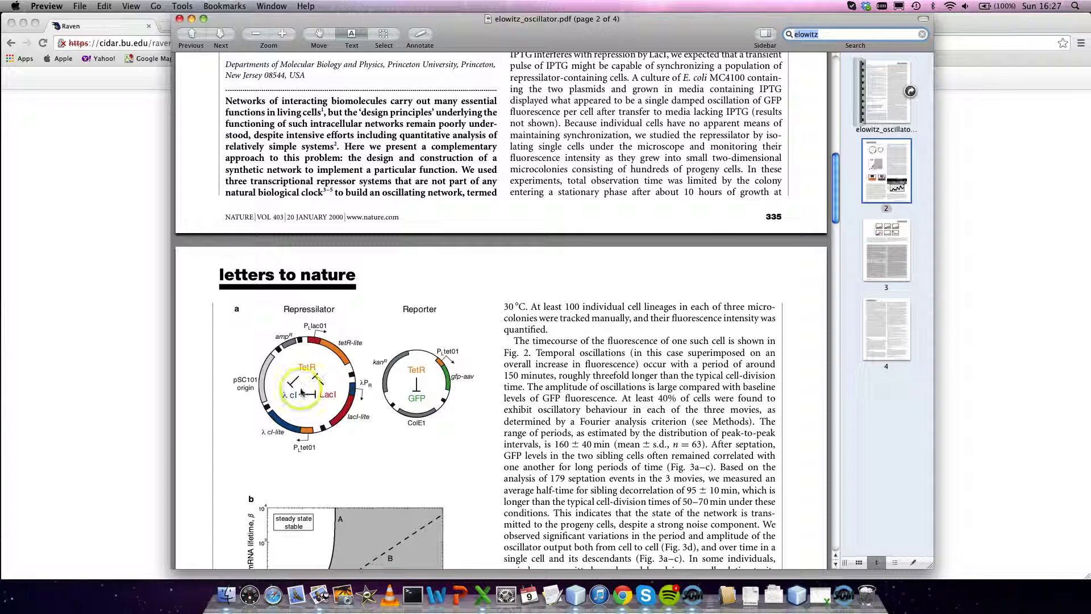
# Step: Restore repressilator.csv in Excel, select B12, then select the composition cells J12:V12
pyautogui.click(820, 595)
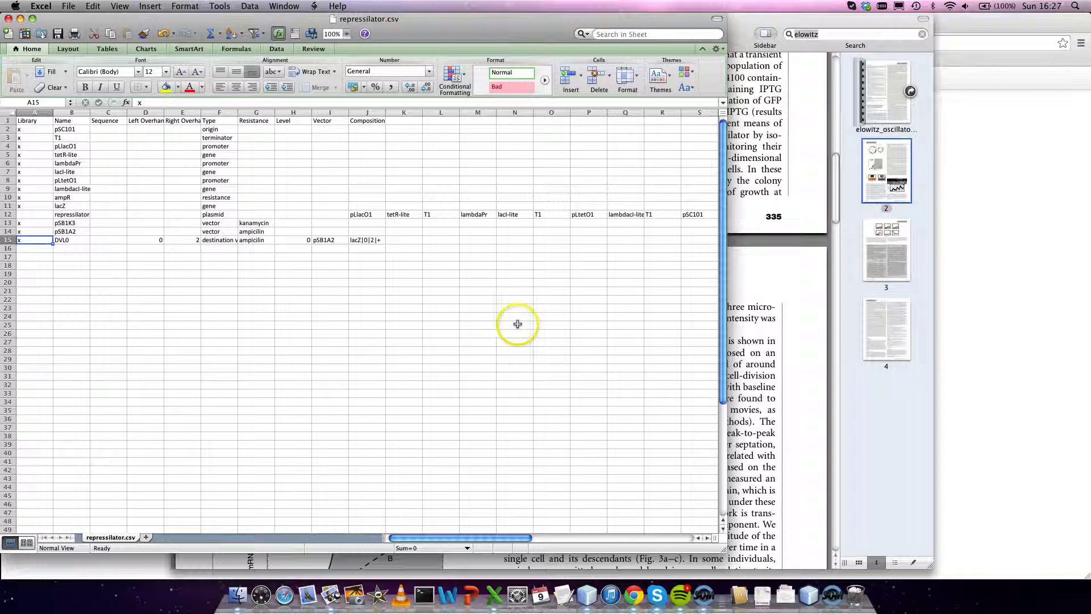
pyautogui.click(74, 215)
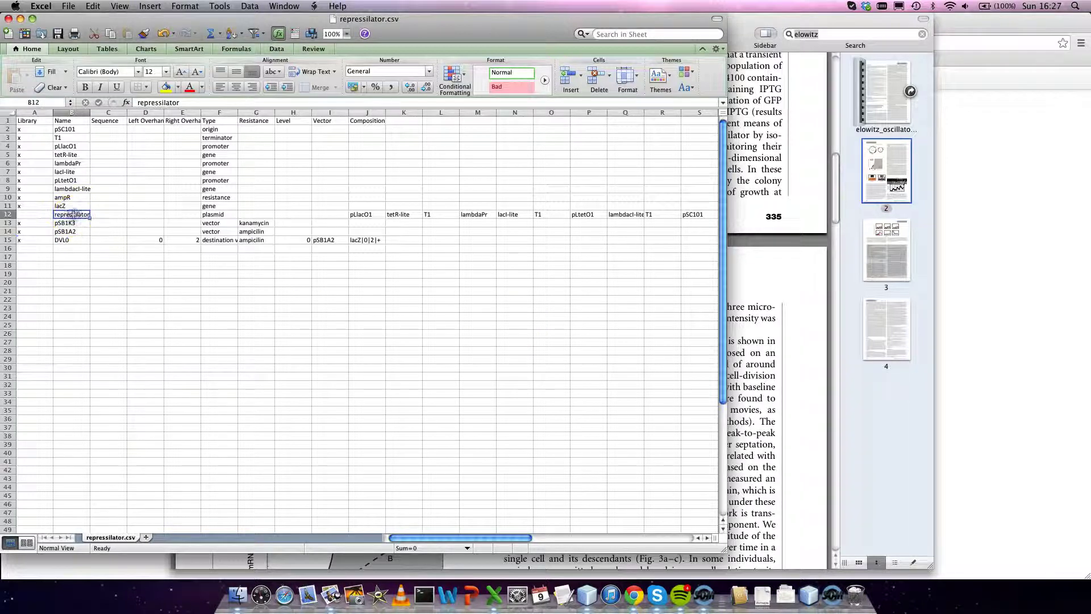
pyautogui.click(368, 216)
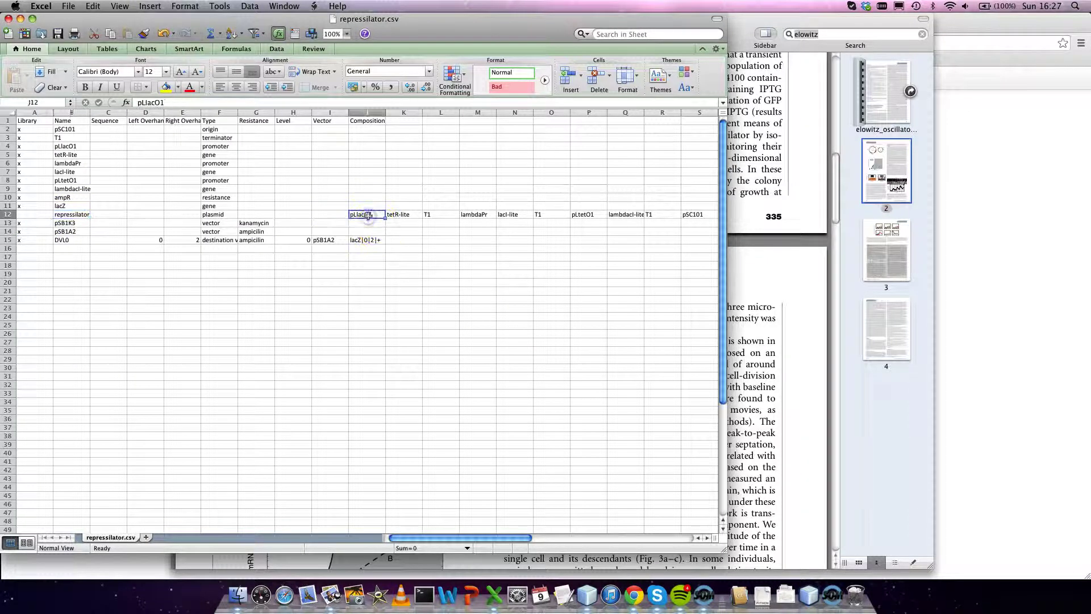
pyautogui.hscroll(4, 369, 216)
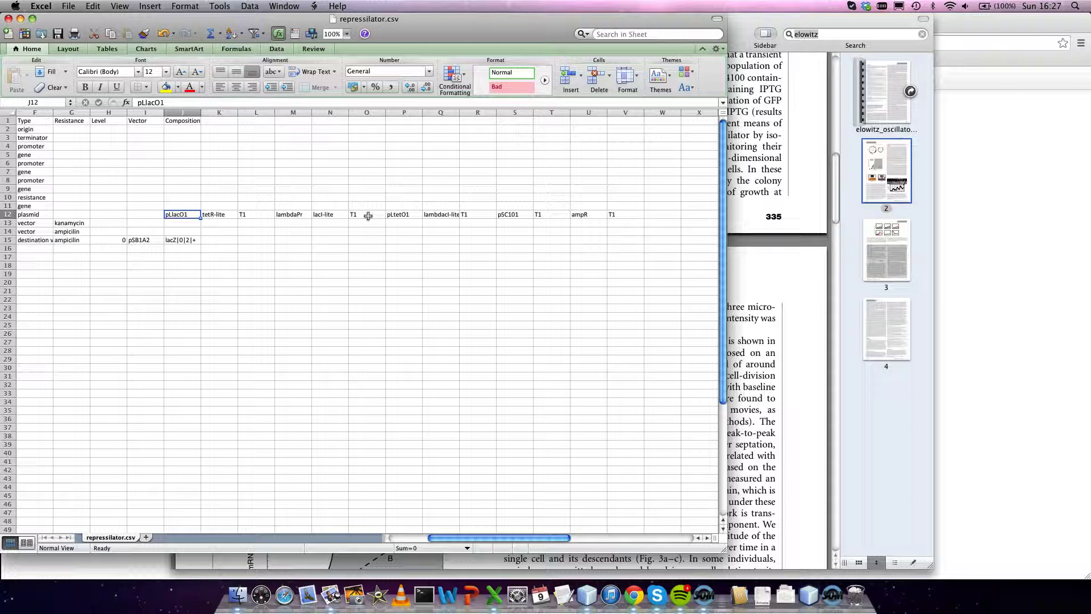
pyautogui.keyDown('shift'); pyautogui.click(627, 215); pyautogui.keyUp('shift')
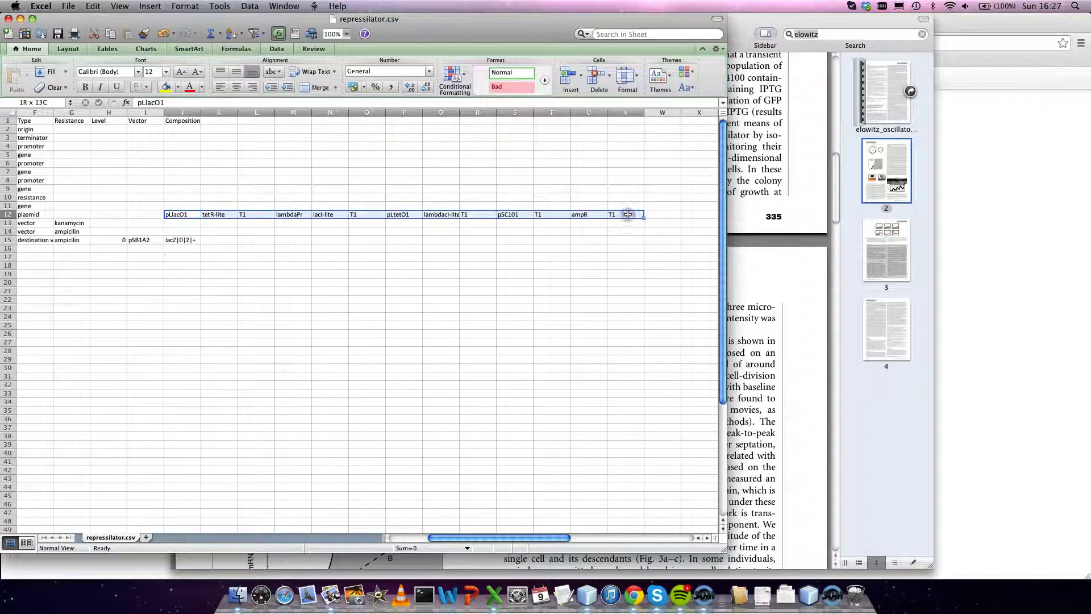
pyautogui.hscroll(-5, 627, 214)
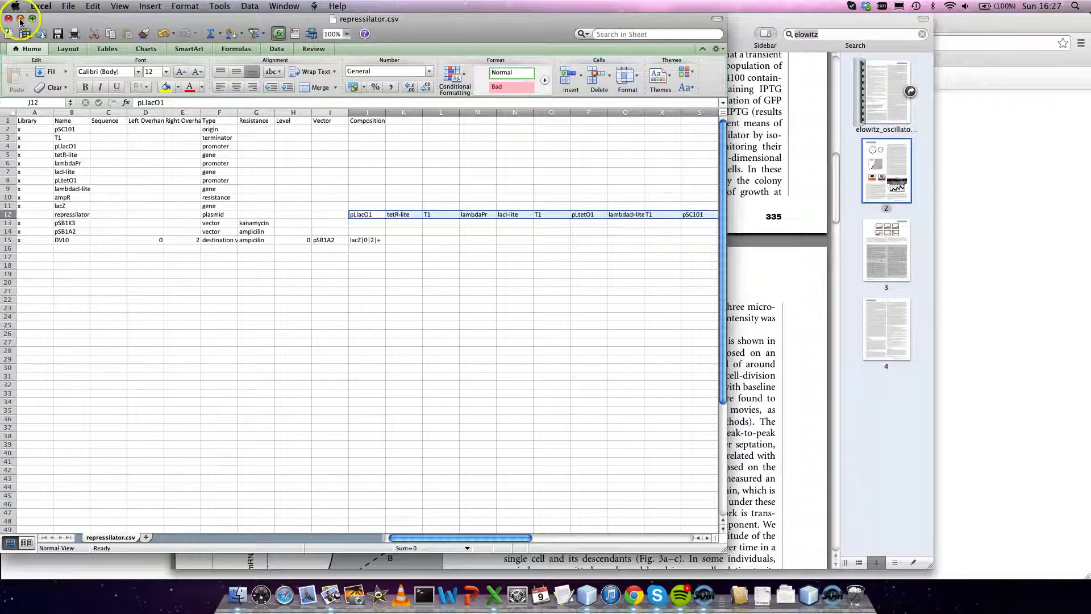
# Step: Upload repressilator.csv on Raven's import page
pyautogui.click(939, 27)
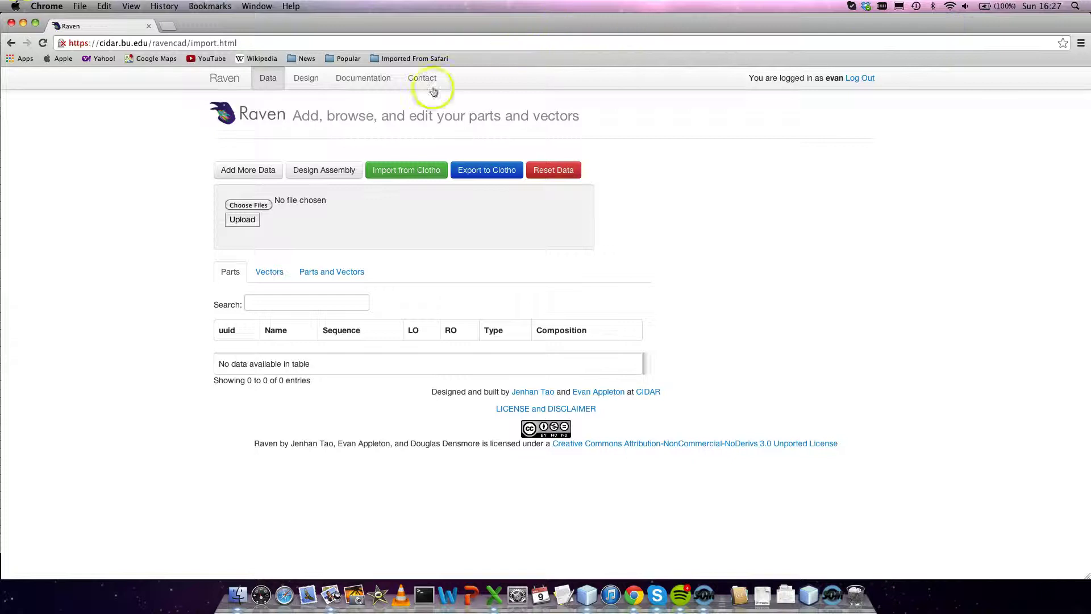
pyautogui.click(259, 205)
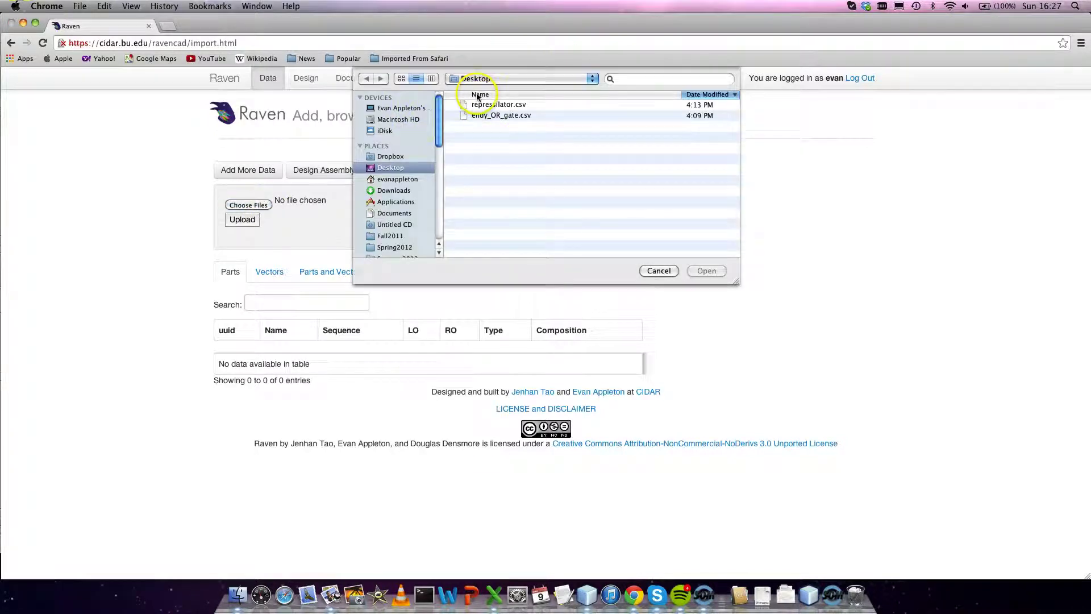
pyautogui.doubleClick(494, 104)
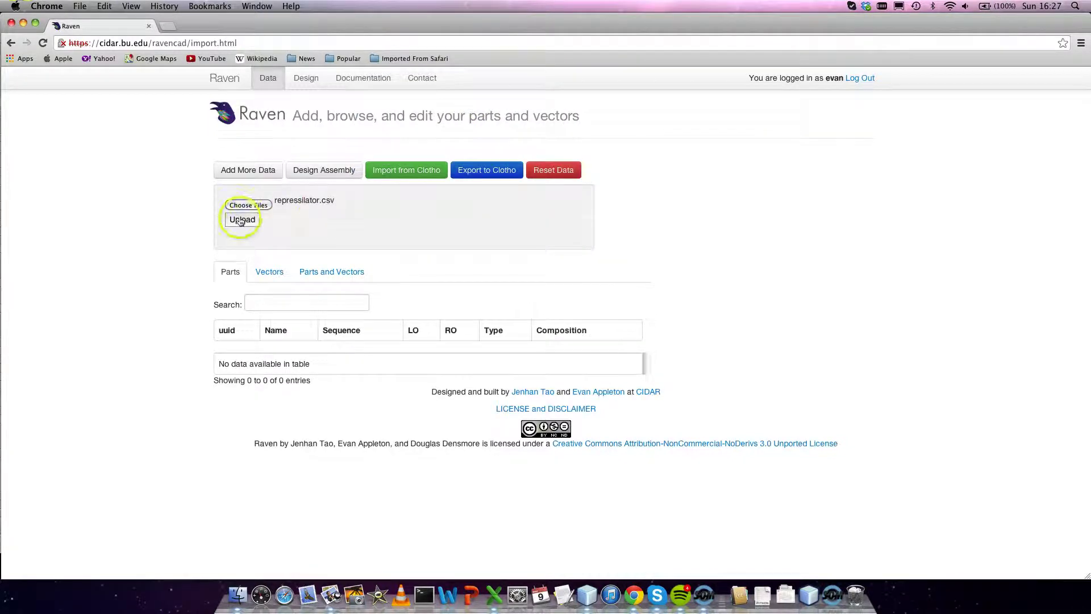
pyautogui.click(242, 220)
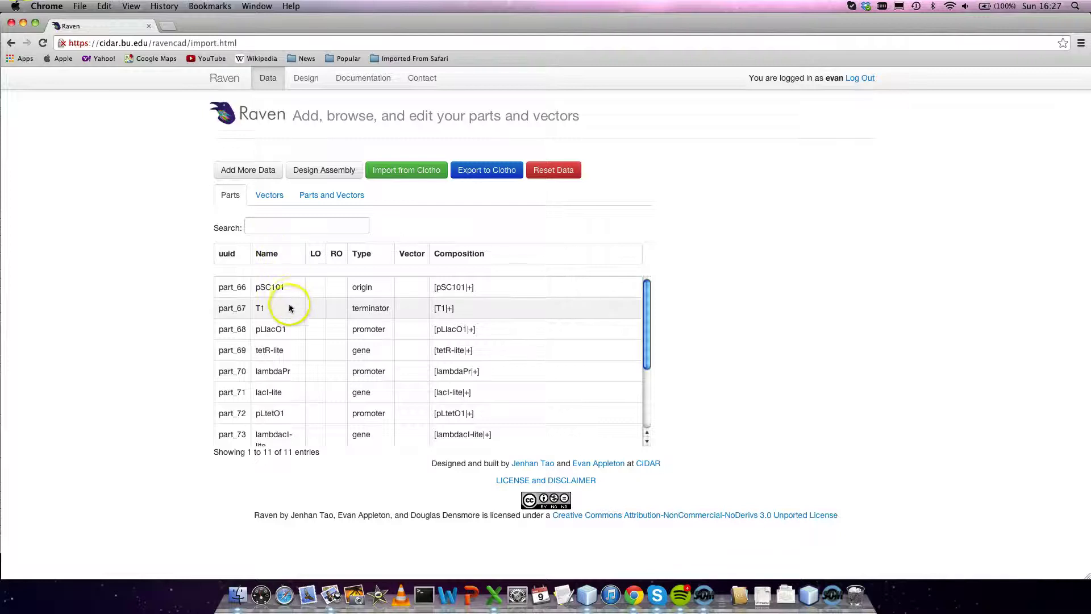
# Step: Check the imported Vectors and Parts tabs, then go to Design Assembly
pyautogui.scroll(-2, 290, 307)
pyautogui.scroll(-3, 290, 308)
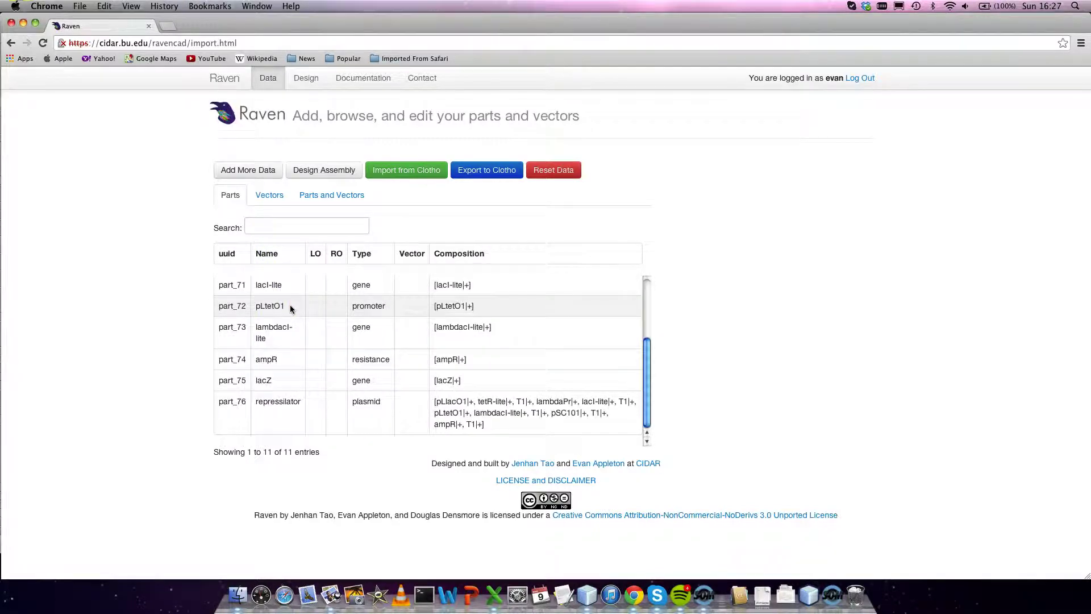
pyautogui.click(280, 200)
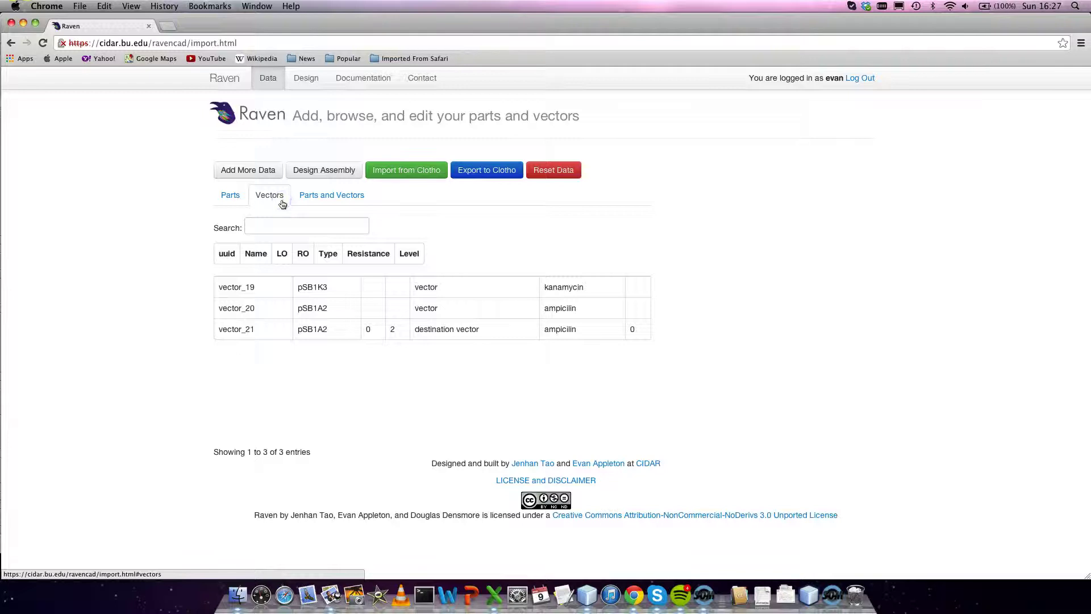
pyautogui.click(230, 195)
pyautogui.click(316, 172)
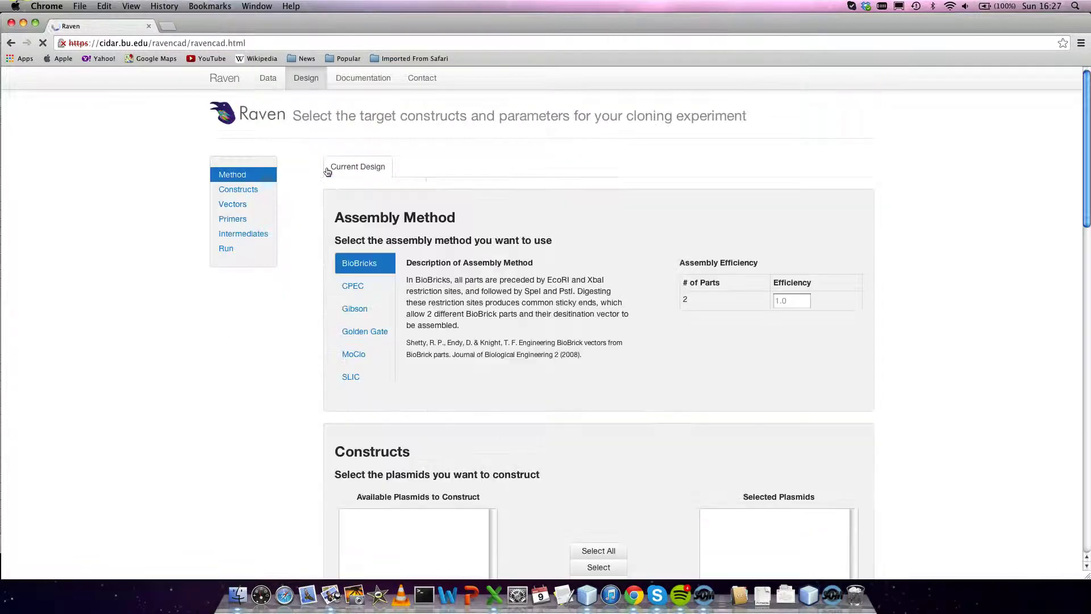
pyautogui.click(352, 286)
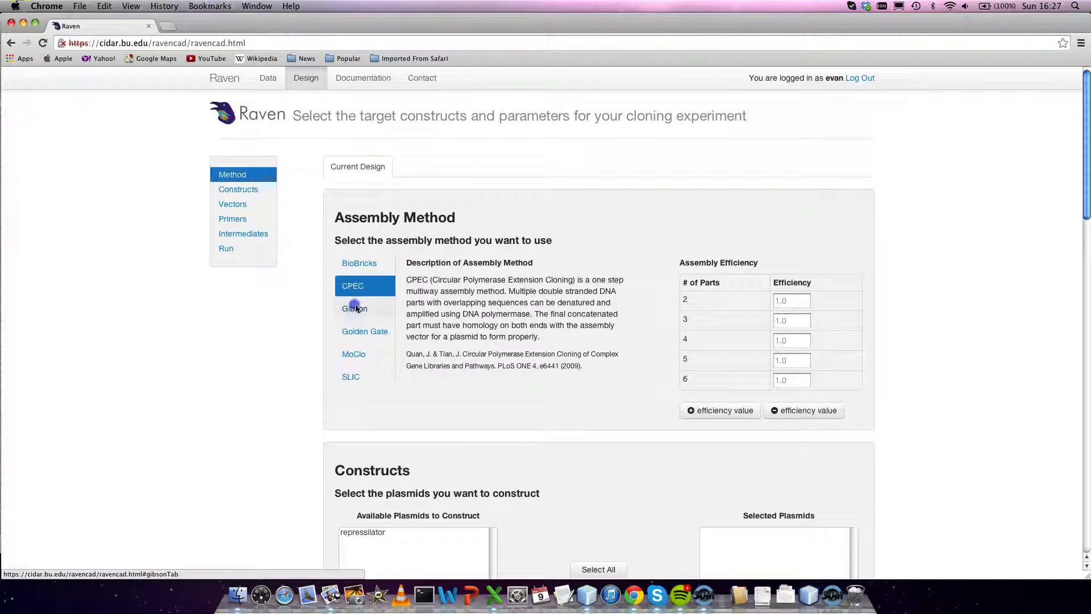
pyautogui.click(356, 309)
pyautogui.click(364, 339)
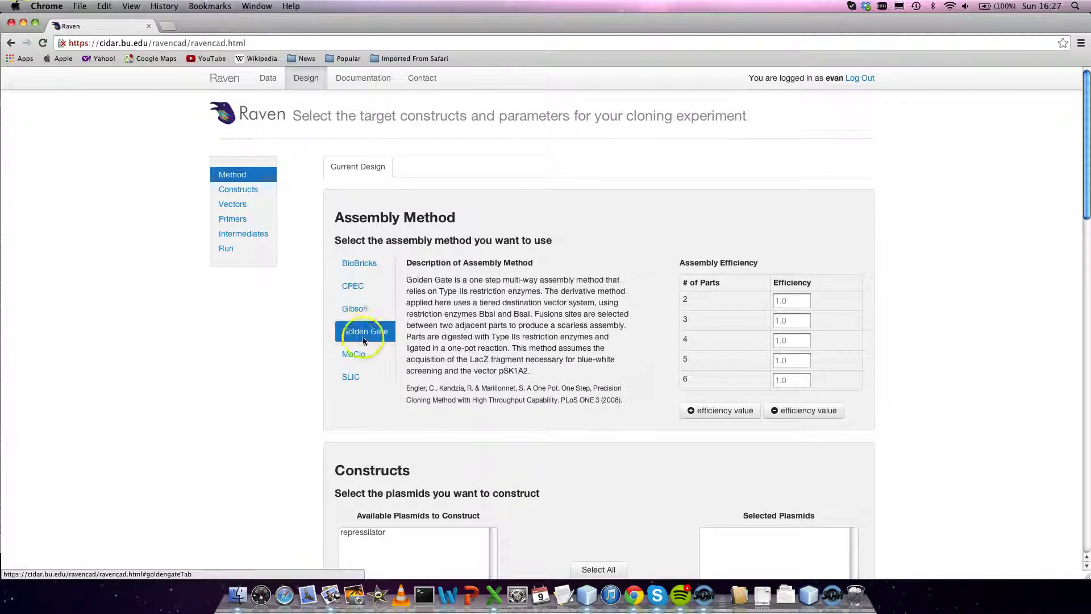
pyautogui.click(356, 355)
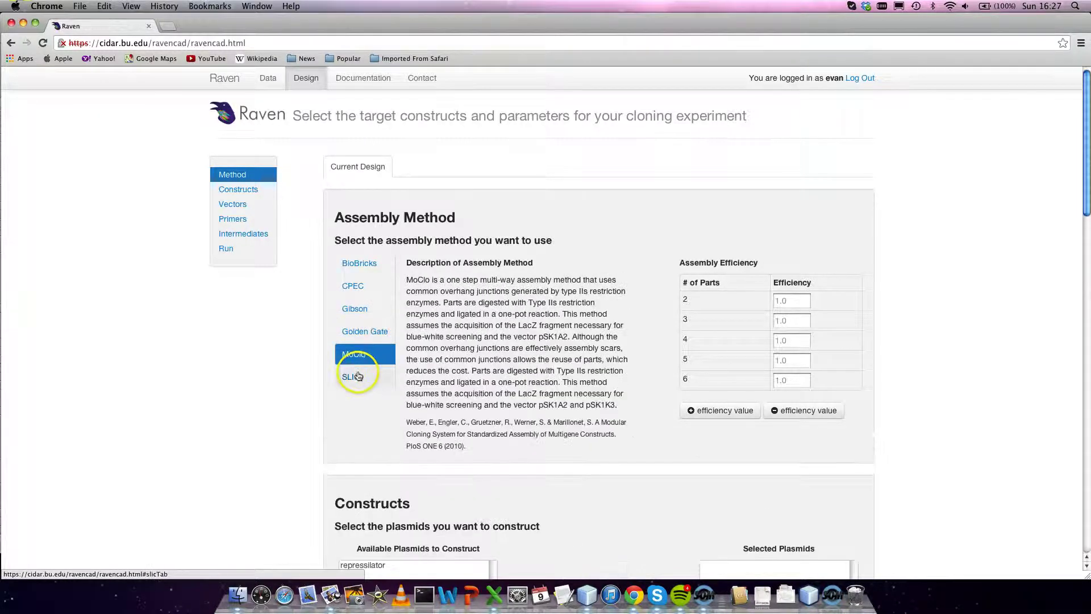
pyautogui.click(358, 376)
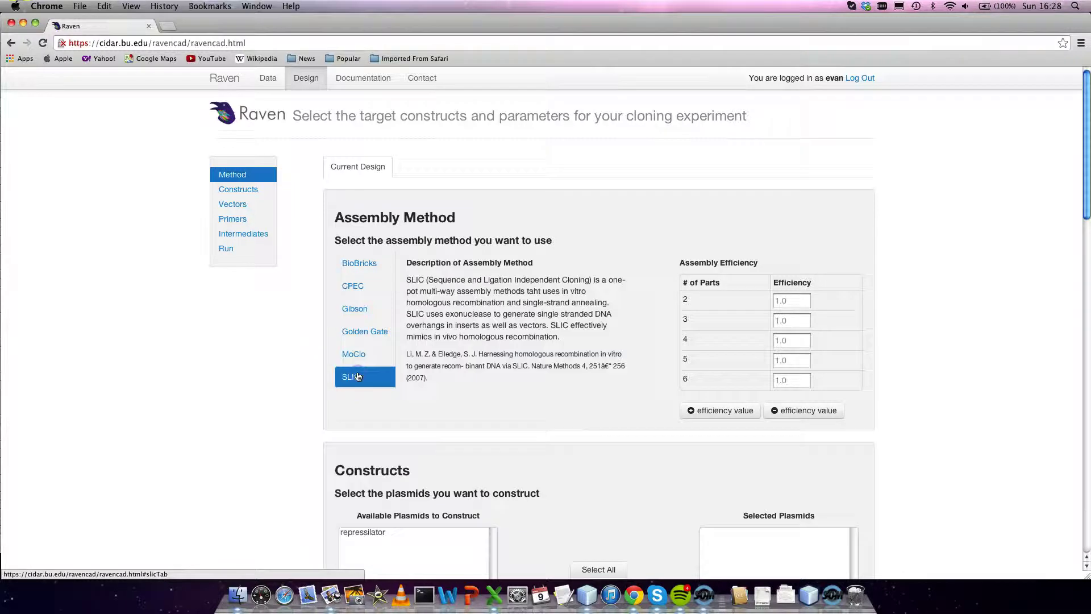
pyautogui.click(365, 362)
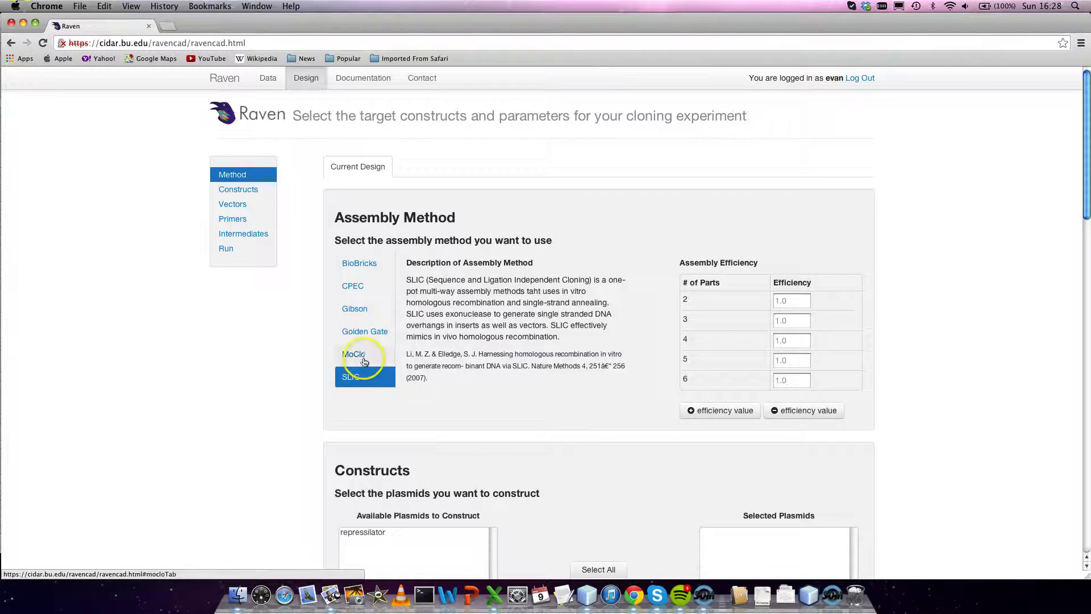
pyautogui.click(371, 263)
# Step: Add repressilator to the plasmids to construct and scroll to the BioBricks Run summary
pyautogui.scroll(-5, 298, 261)
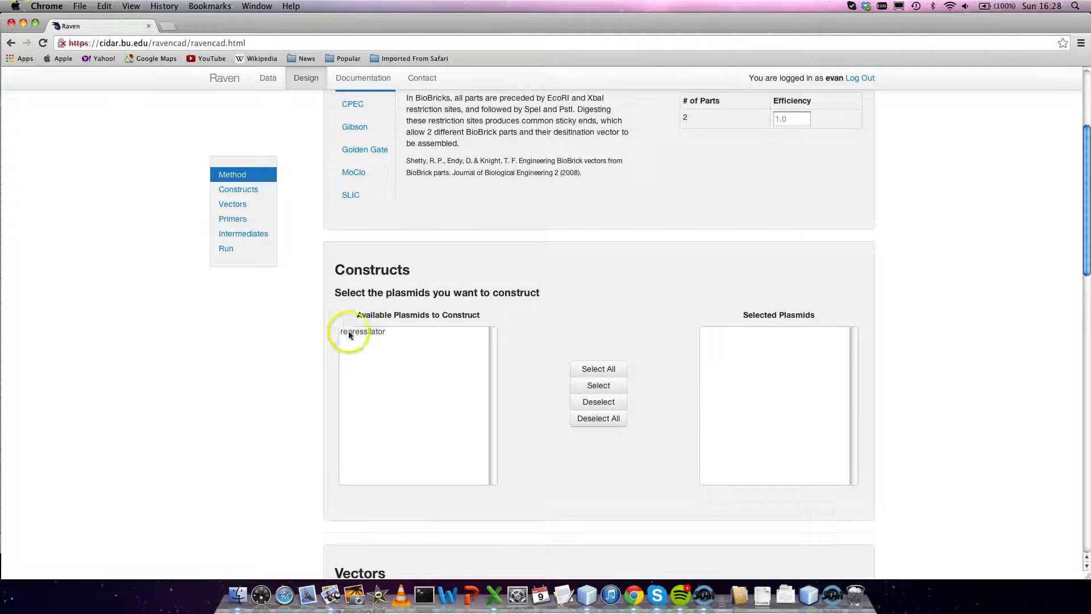
pyautogui.click(361, 335)
pyautogui.click(594, 386)
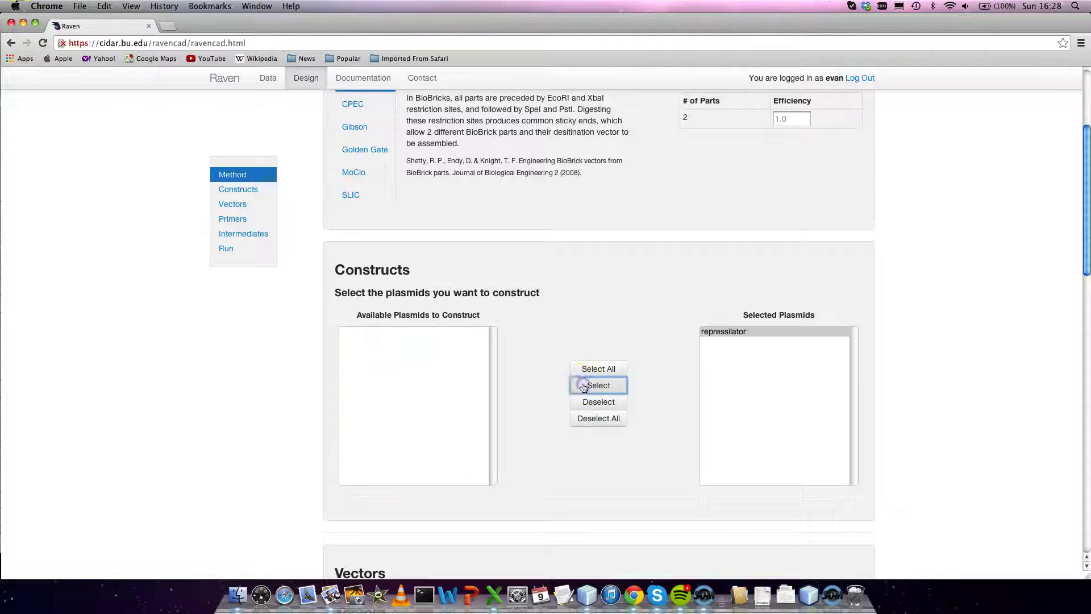
pyautogui.scroll(-5, 287, 359)
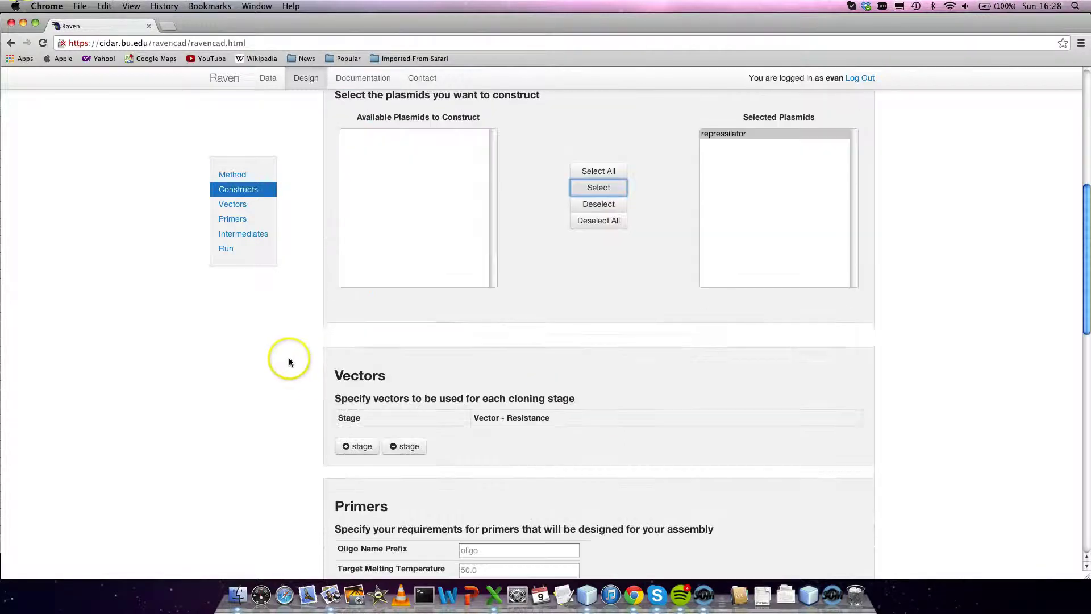
pyautogui.scroll(-15, 290, 362)
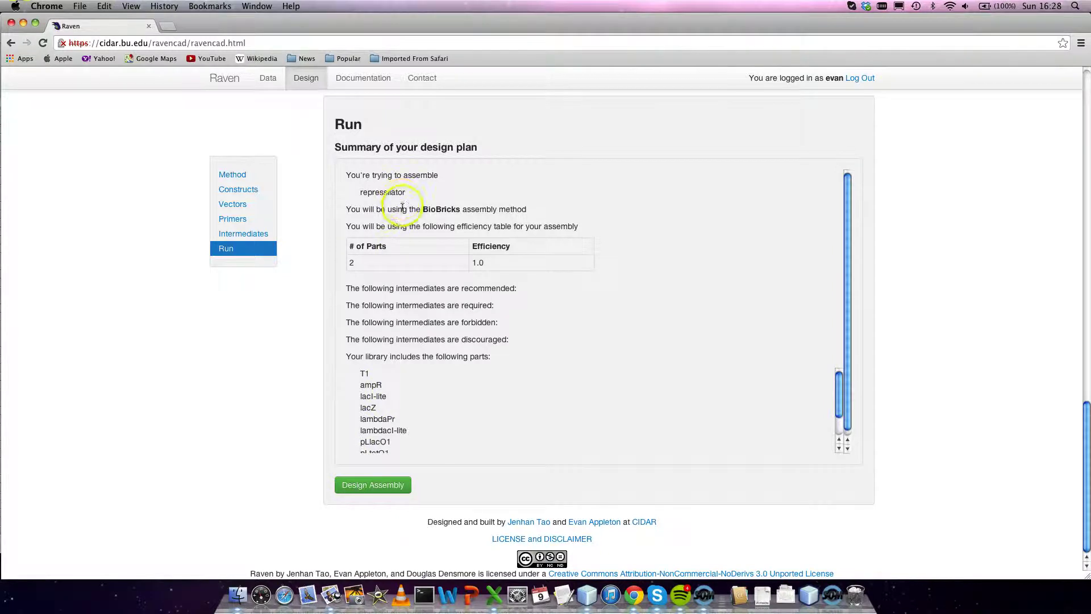
pyautogui.scroll(-3, 407, 392)
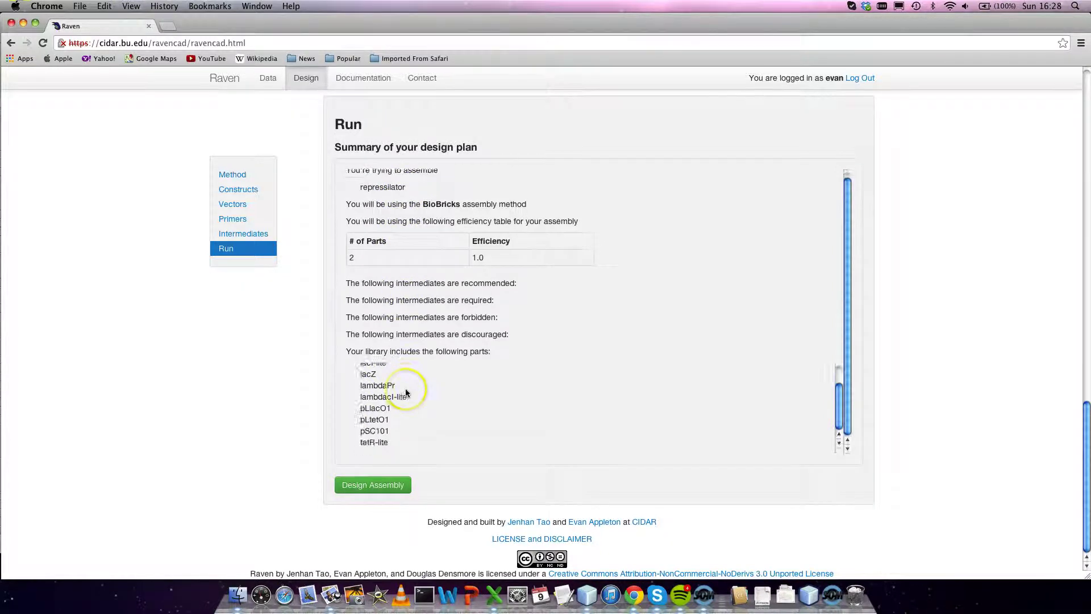
pyautogui.scroll(3, 407, 392)
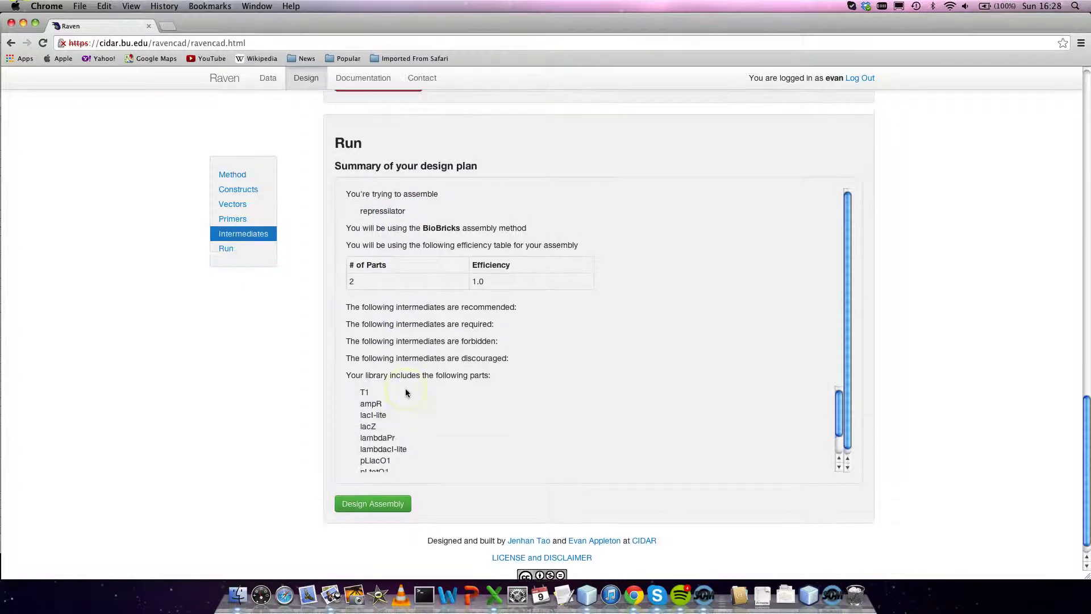
# Step: Generate BioBricks Design 1 and review its graph: 21 steps, 5 stages, 10 PCR reactions
pyautogui.click(395, 505)
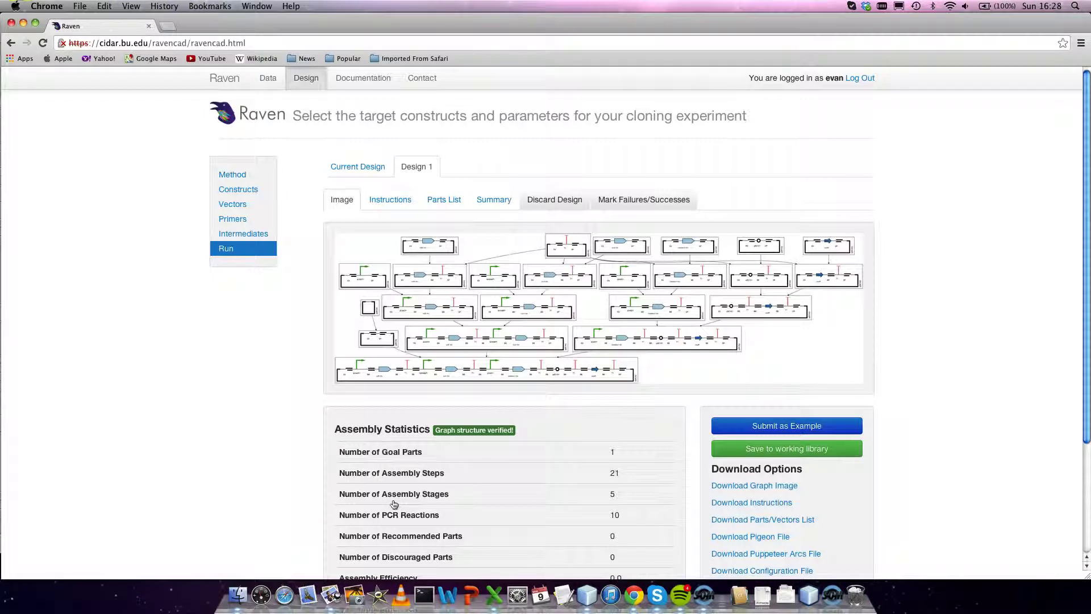
pyautogui.moveTo(432, 331)
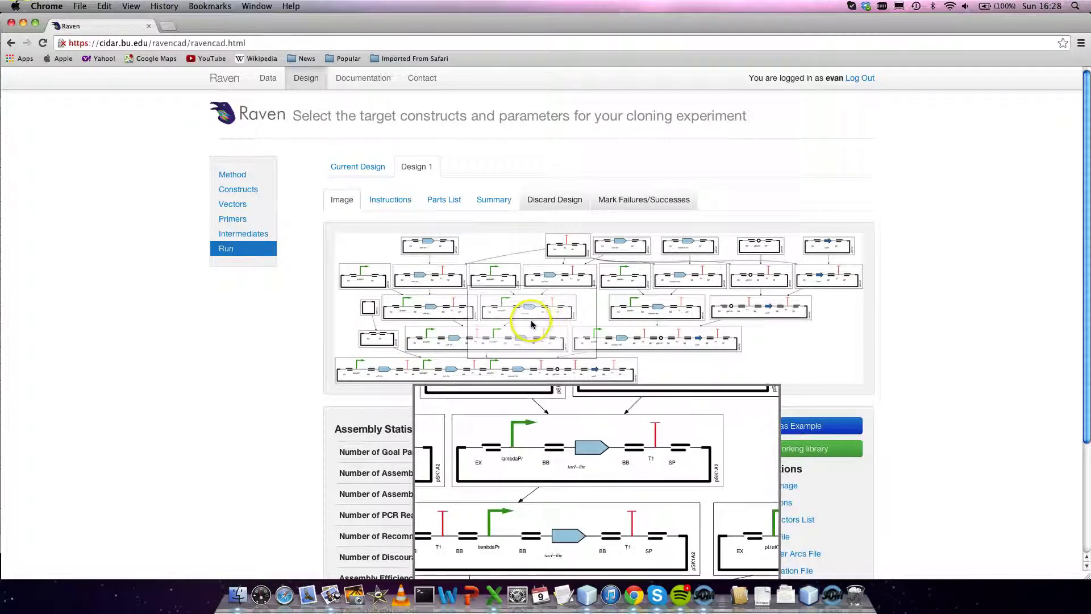
pyautogui.scroll(-2, 531, 324)
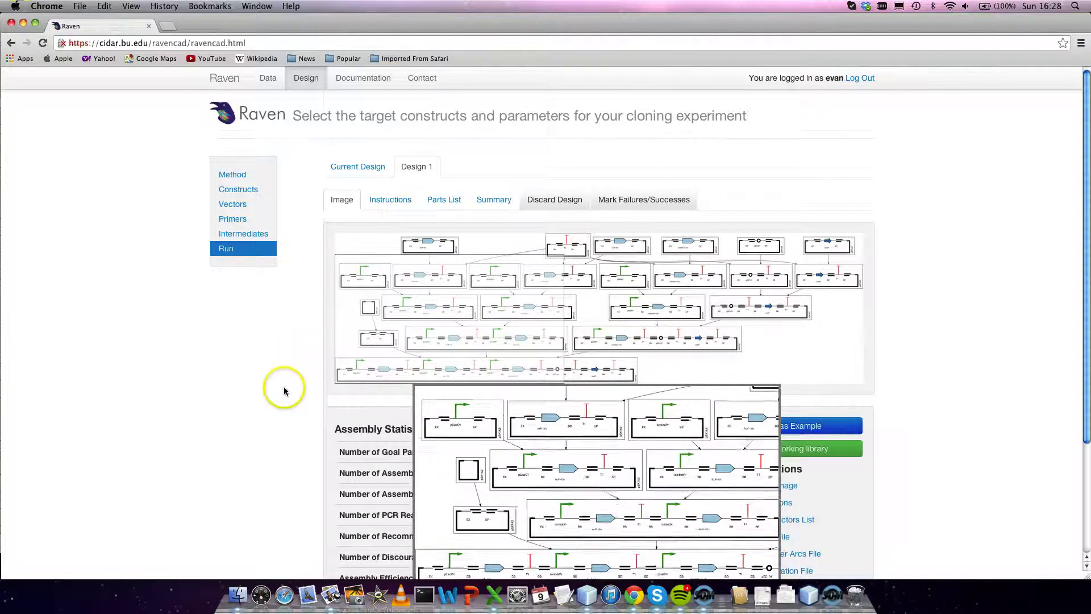
pyautogui.scroll(-3, 285, 386)
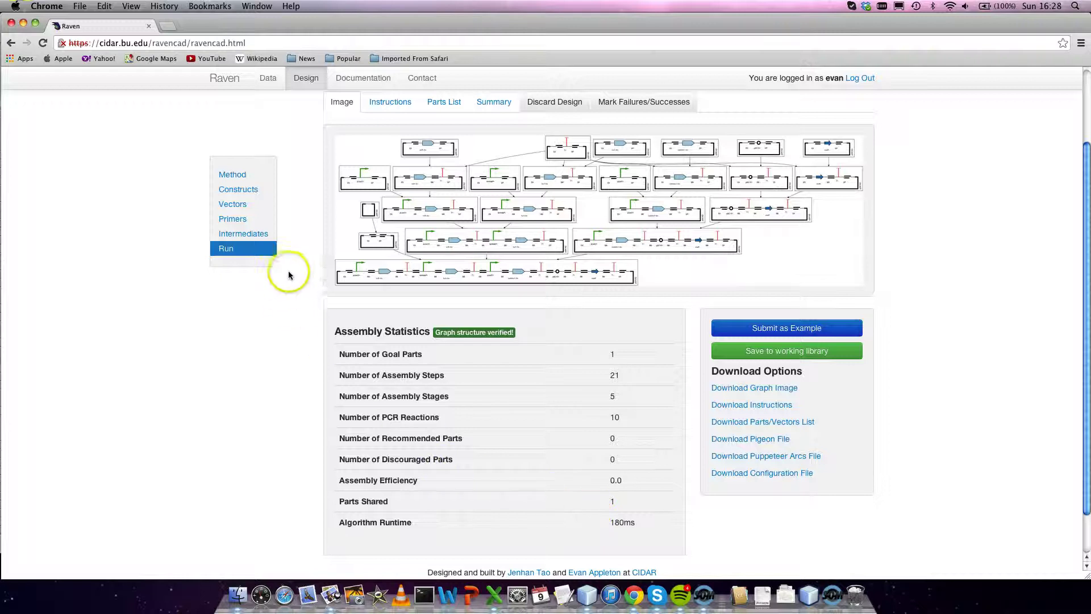
pyautogui.scroll(5, 291, 256)
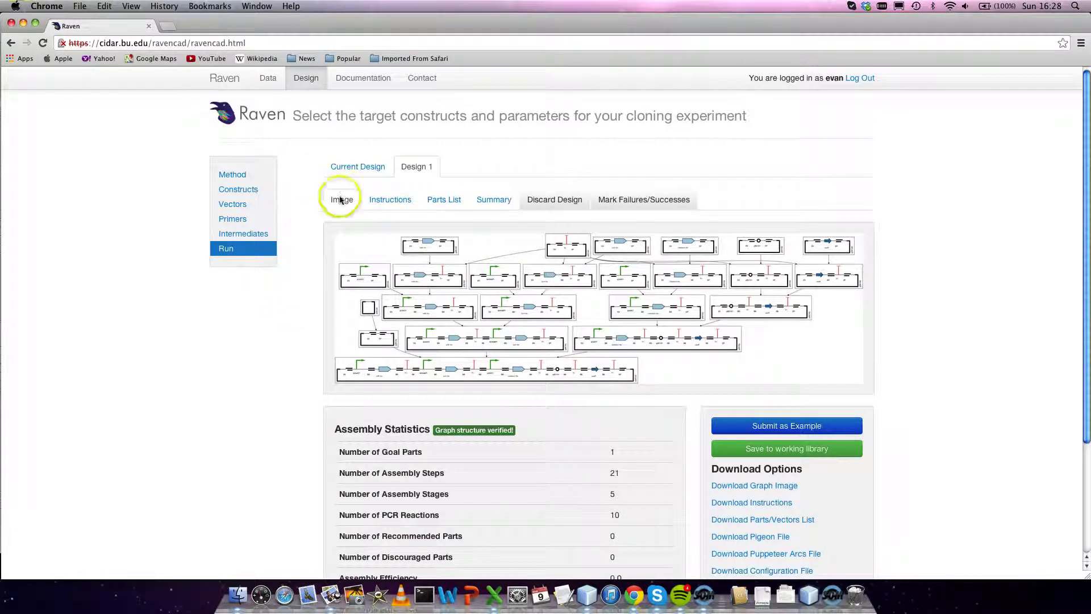
# Step: Switch the method to Gibson, add repressilator to the constructs, and view the Run summary
pyautogui.click(347, 170)
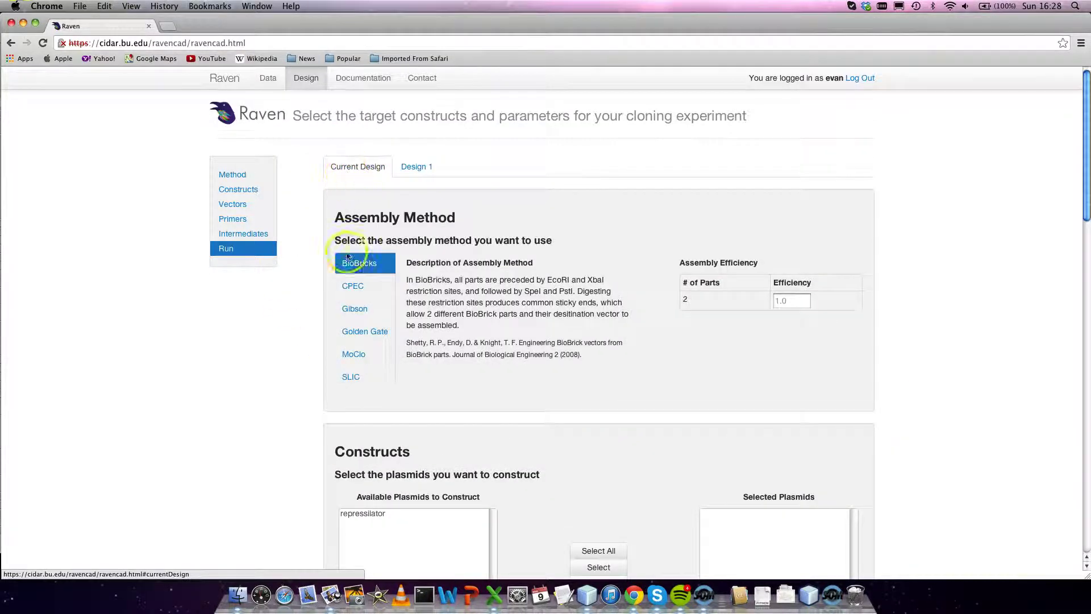
pyautogui.click(347, 309)
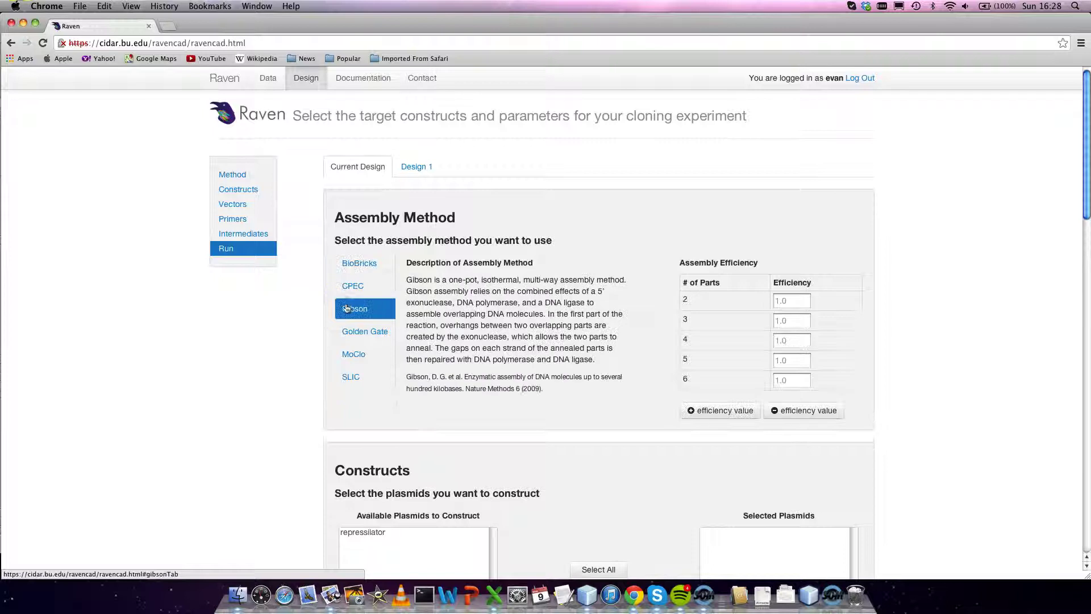
pyautogui.scroll(-5, 308, 316)
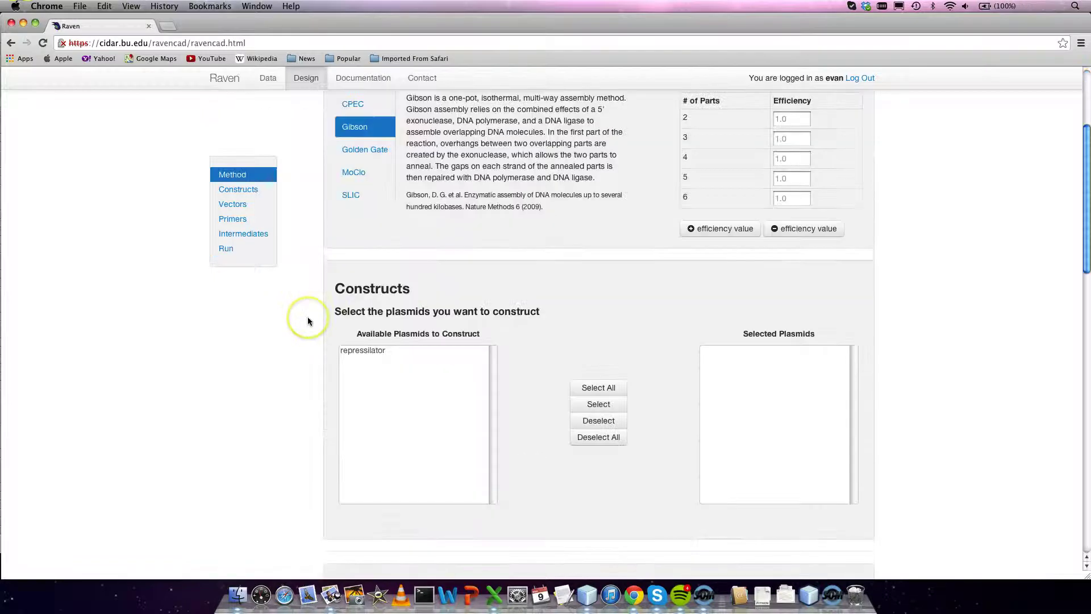
pyautogui.click(358, 316)
pyautogui.click(598, 370)
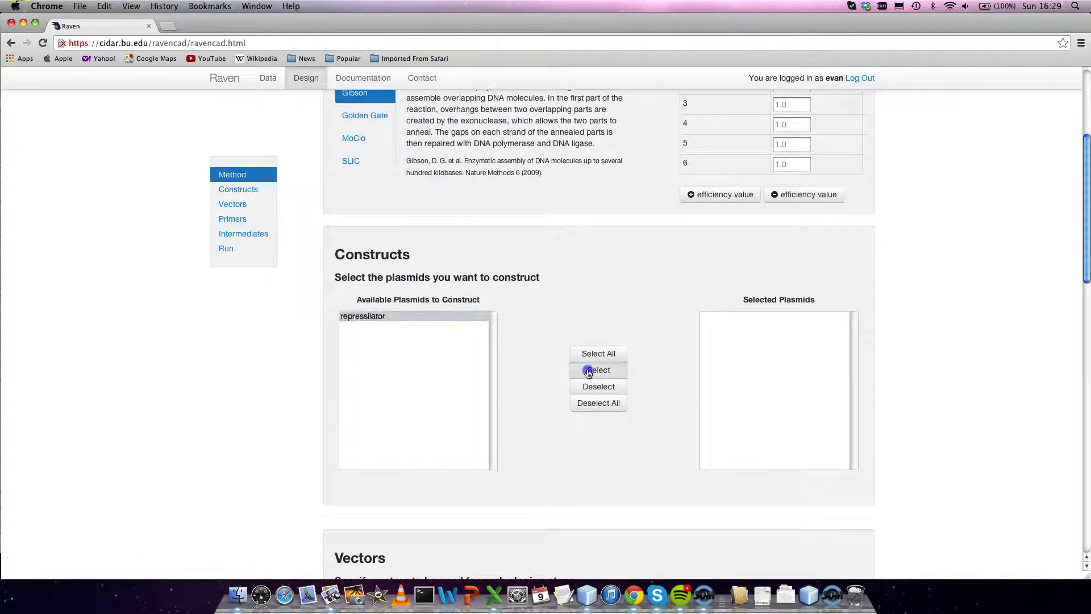
pyautogui.click(242, 249)
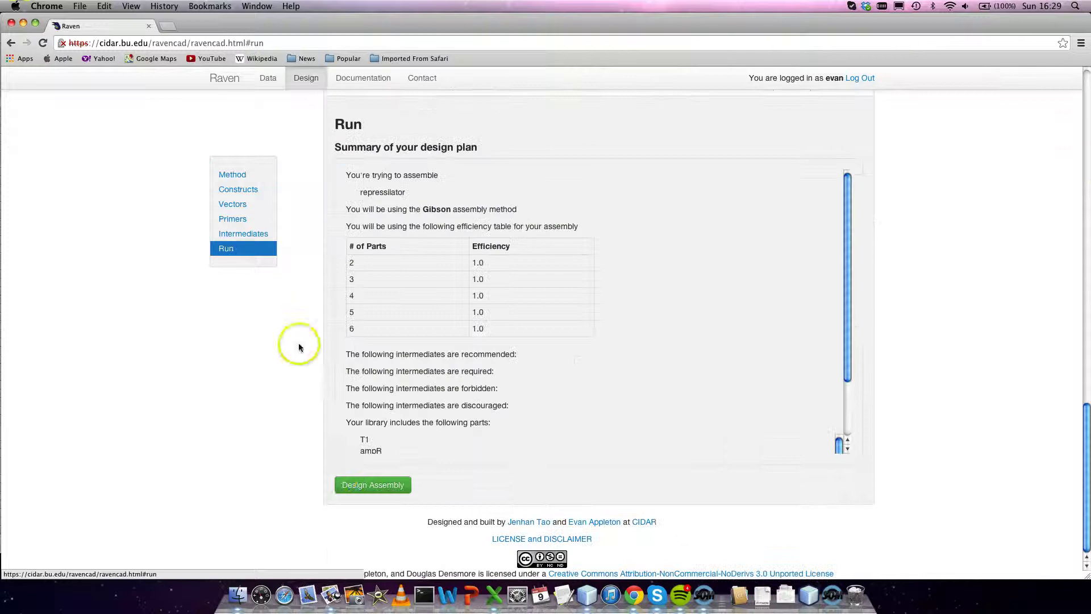
# Step: Generate Gibson Design 2 and review its graph: 4 steps, 2 stages, 13 PCR reactions
pyautogui.click(372, 484)
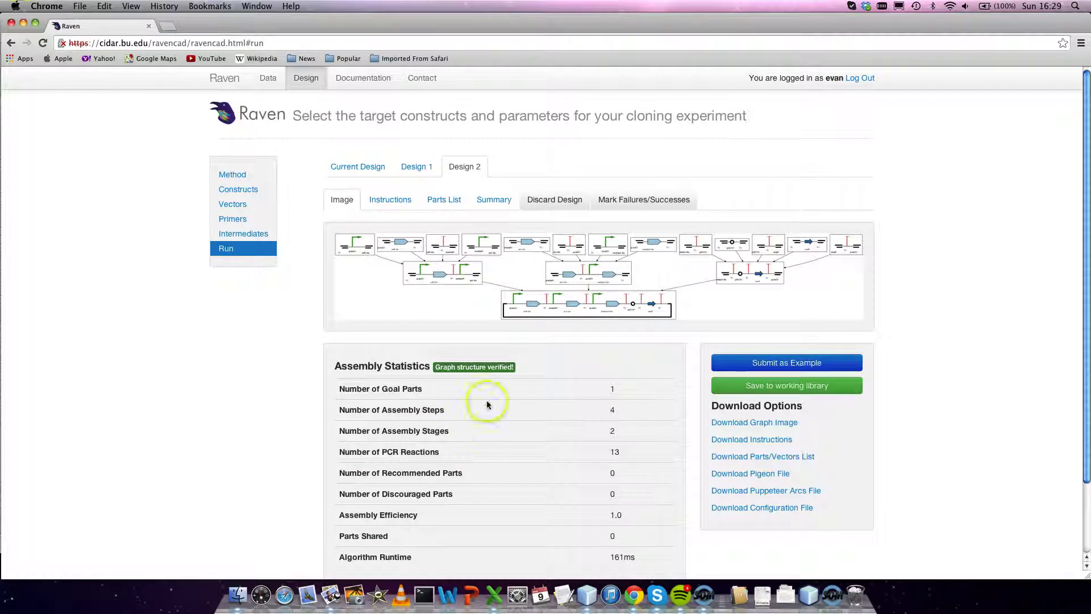
pyautogui.moveTo(526, 297)
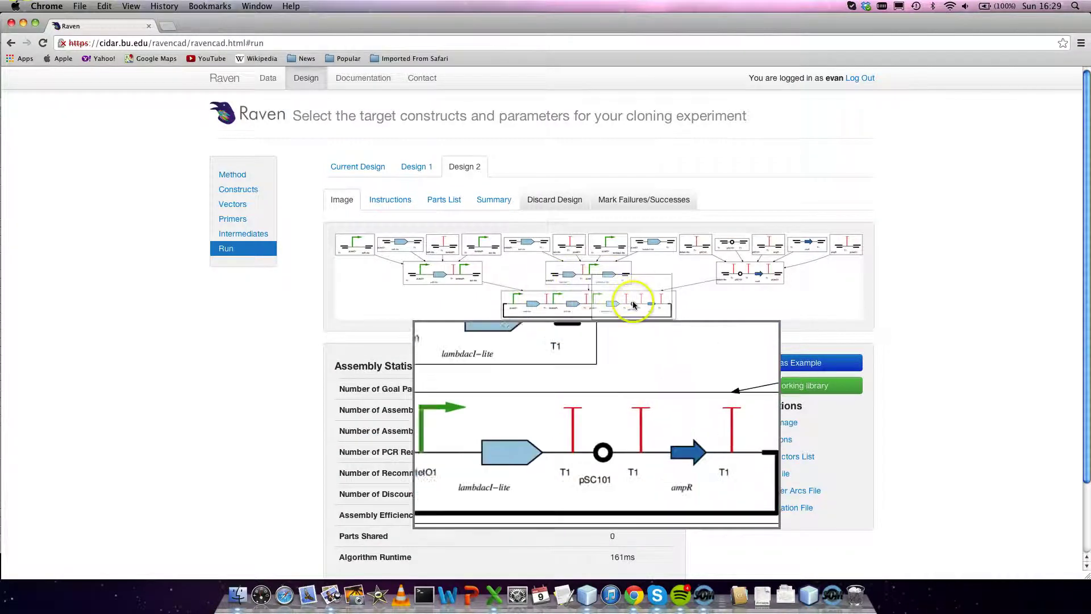
pyautogui.scroll(-3, 624, 299)
pyautogui.scroll(-4, 578, 304)
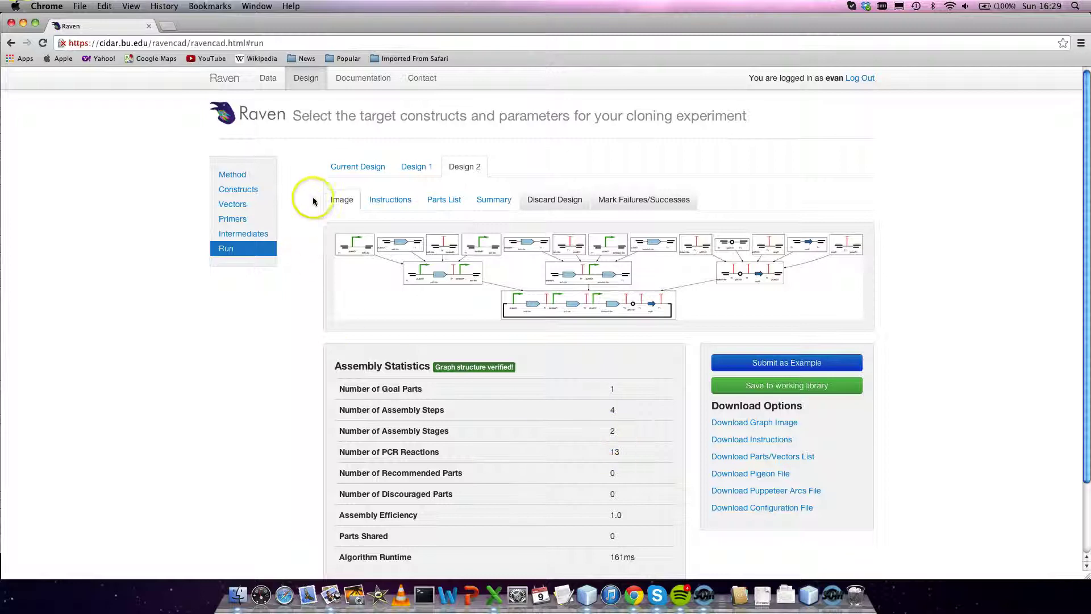
pyautogui.click(337, 170)
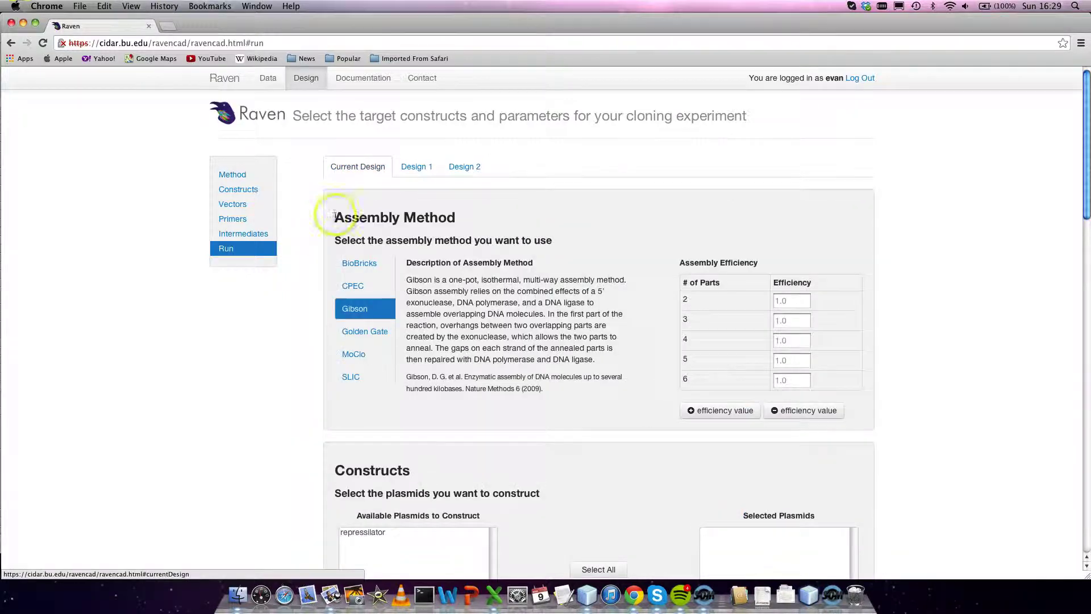
# Step: Choose MoClo, add repressilator to the constructs, and generate Design 3 from the Run summary
pyautogui.click(343, 356)
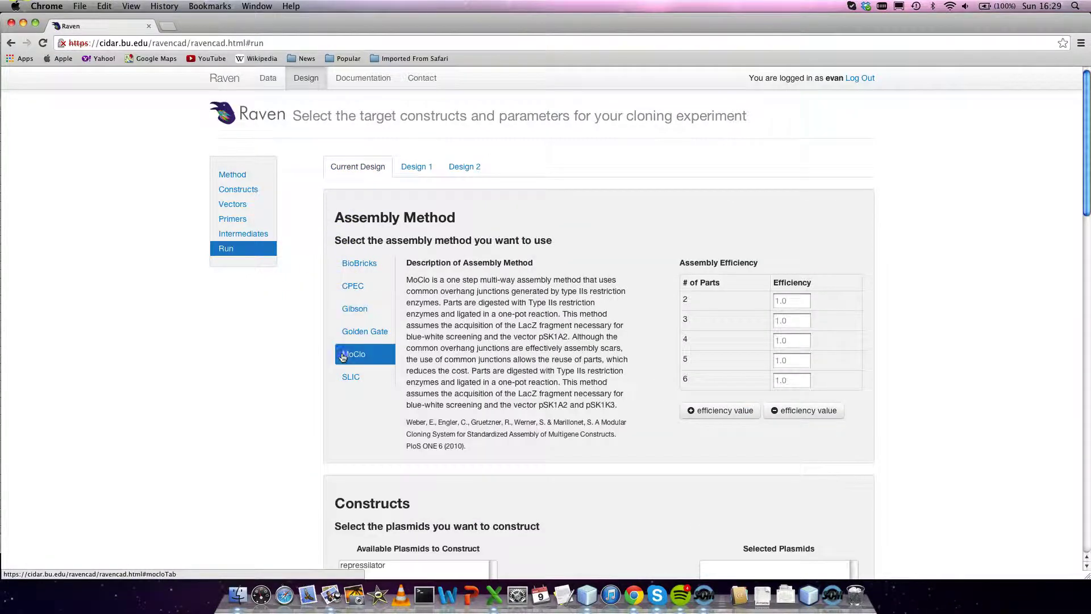
pyautogui.scroll(-5, 342, 354)
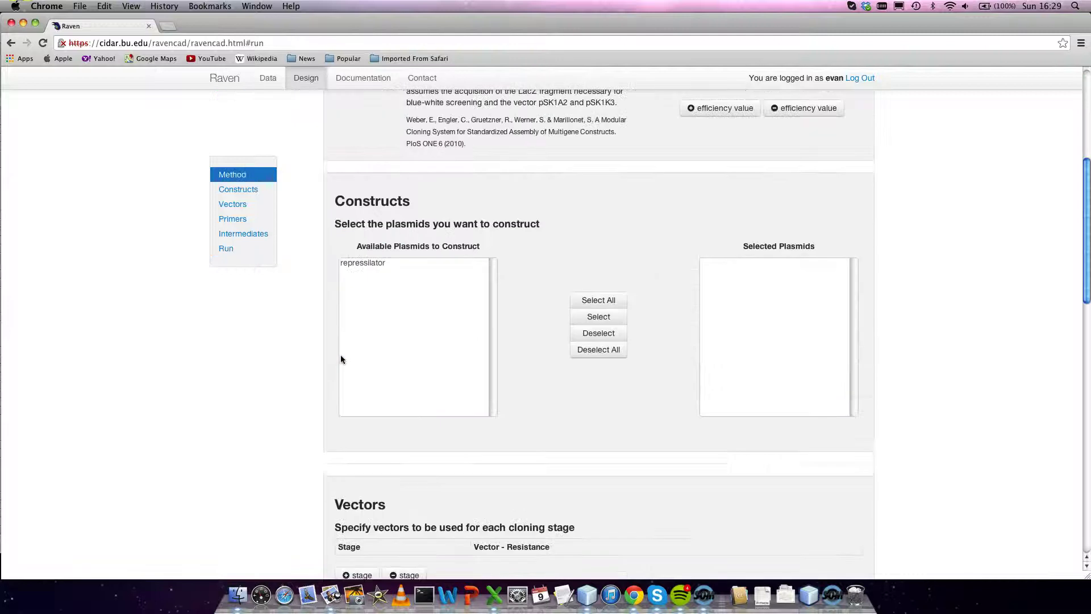
pyautogui.click(370, 283)
pyautogui.click(598, 317)
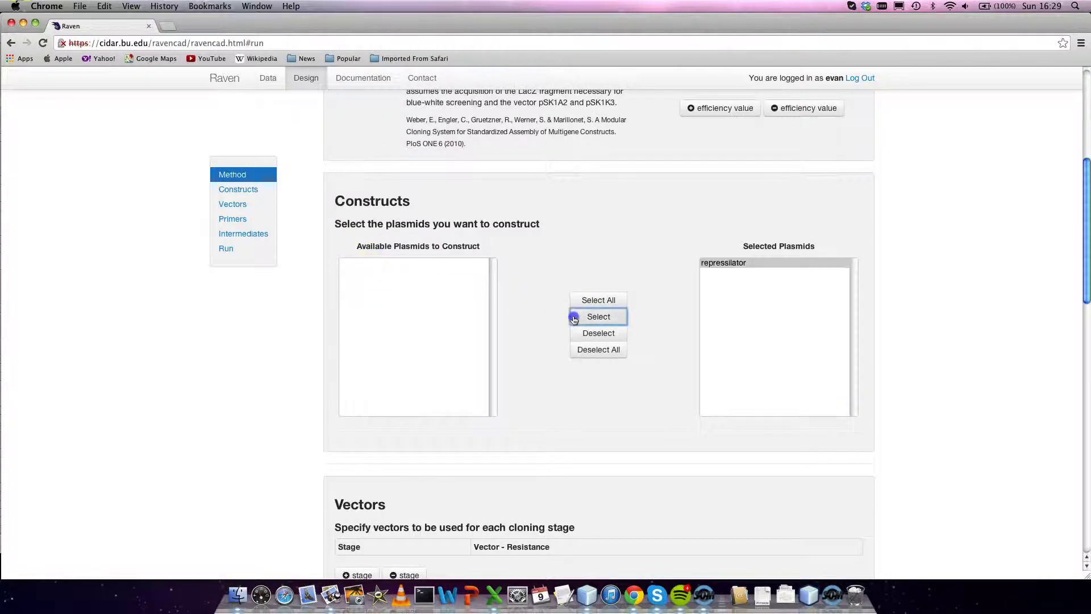
pyautogui.click(245, 249)
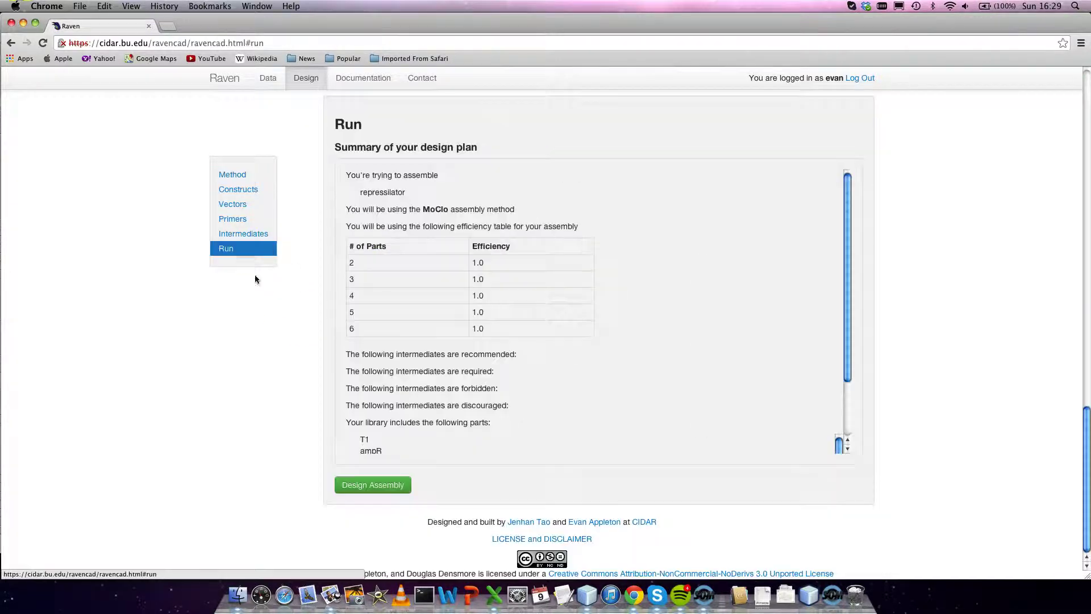
pyautogui.click(352, 477)
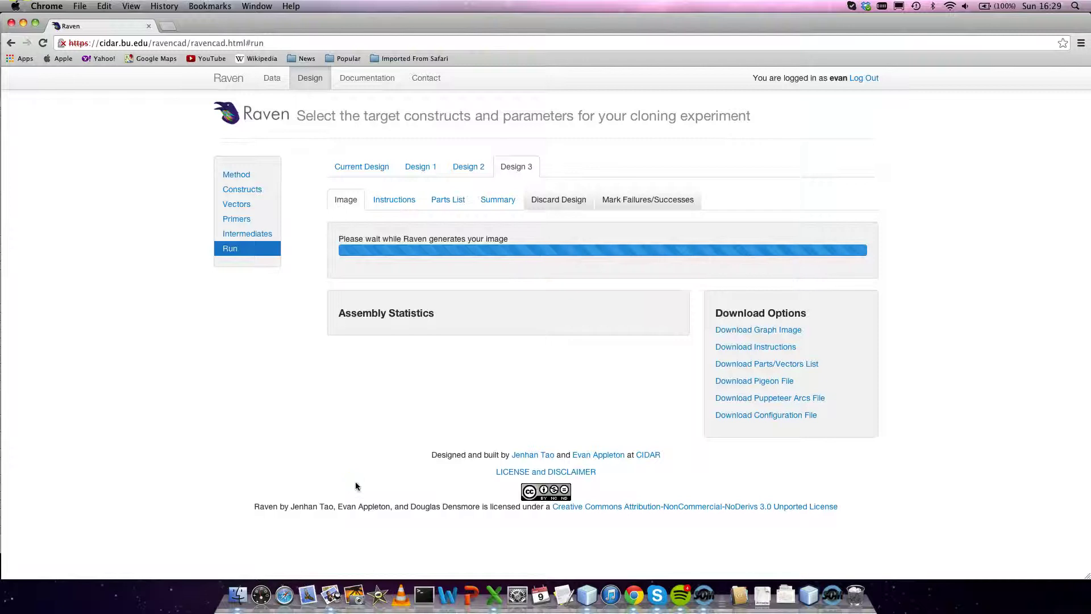